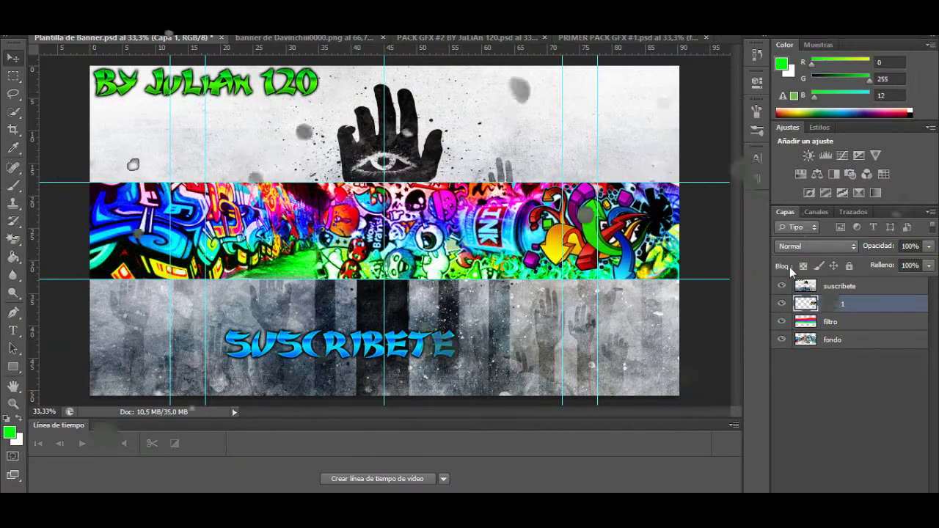
Duplicate the Capa 1 arrow graphic, mirror and scale the copy, and place it in the left part of the graffiti band.
right_click(828, 302)
left_click(525, 123)
left_click(617, 145)
left_click_drag(643, 240, 491, 239)
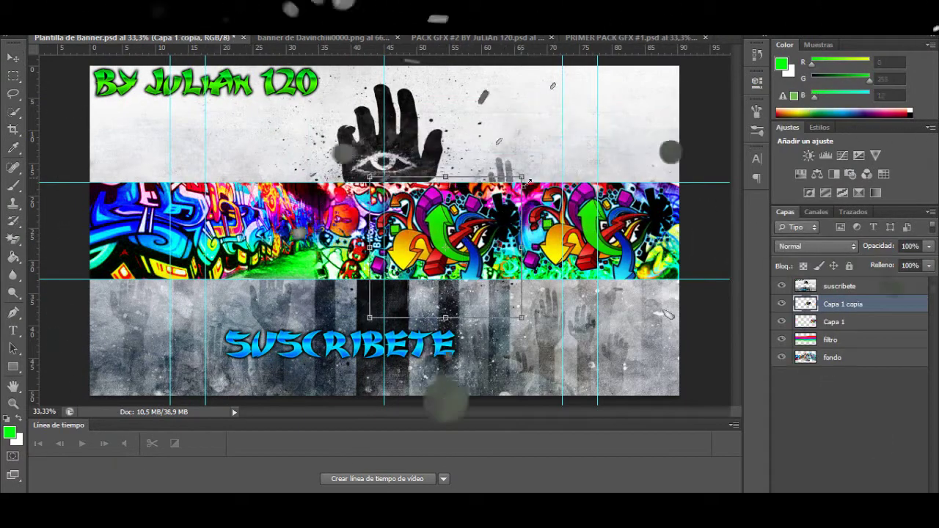
left_click_drag(527, 180, 247, 159)
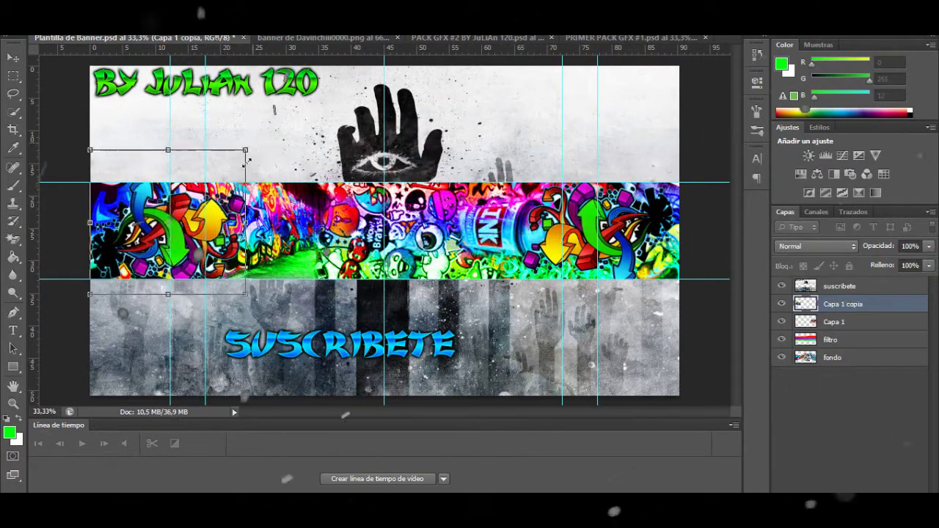
left_click_drag(218, 214, 311, 220)
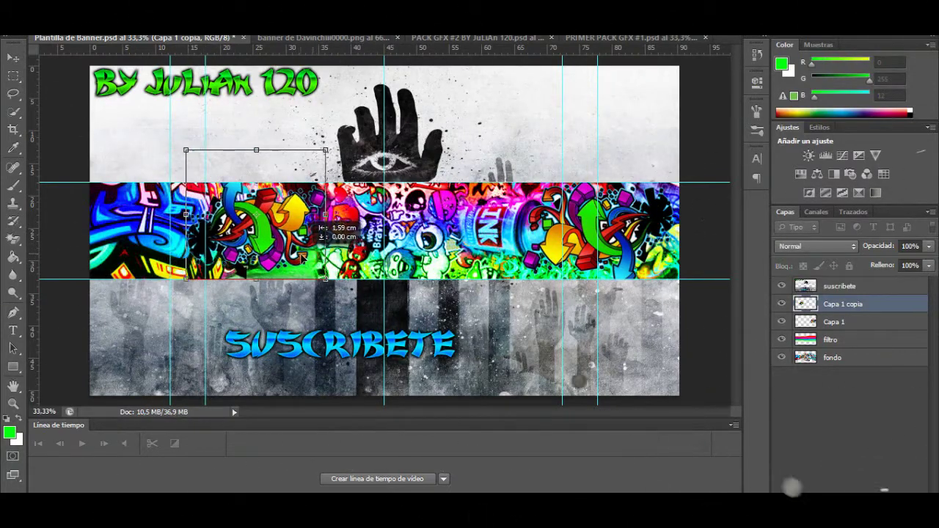
Bring the blue 3D name text from the other open document into the banner template and place its layer beneath both arrow graphics.
left_click(651, 41)
left_click(271, 41)
left_click_drag(506, 228, 468, 249)
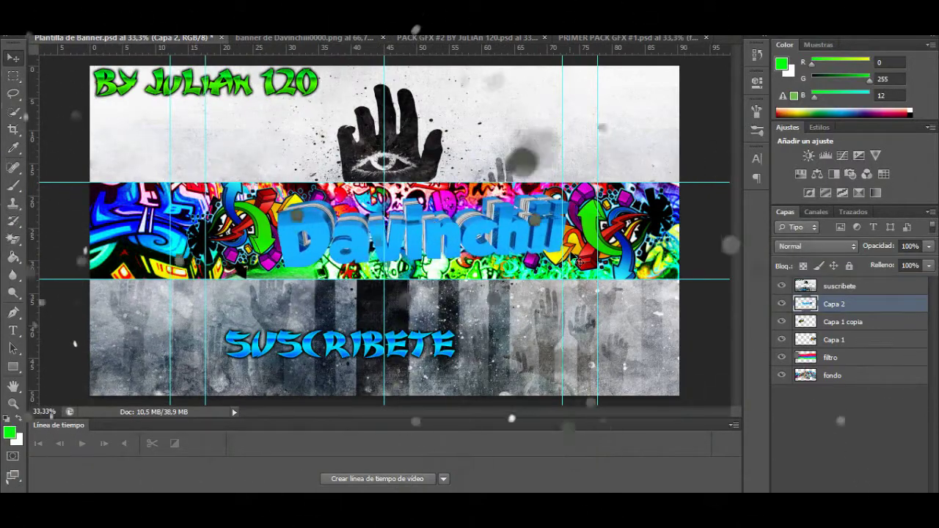
left_click_drag(846, 306, 847, 349)
left_click_drag(462, 236, 474, 236)
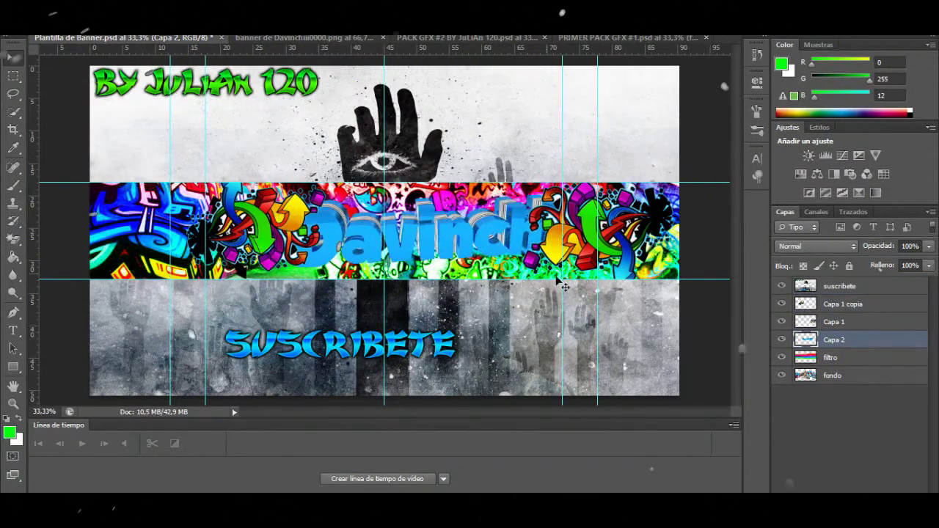
Scale down the arrow graphics on Capa 1 and Capa 1 copia and move each to its end of the graffiti band.
left_click_drag(533, 176, 660, 210)
left_click_drag(658, 250, 655, 245)
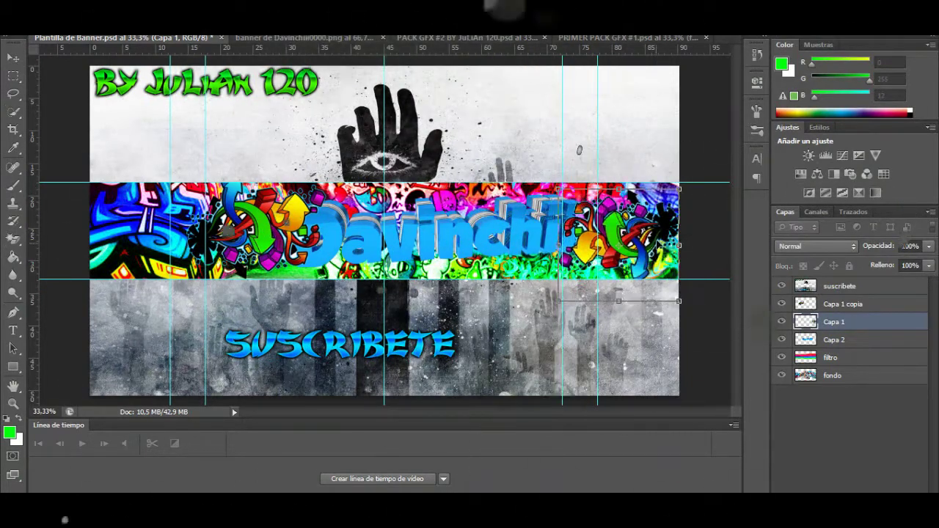
left_click(874, 305)
key("ctrl+t")
left_click_drag(327, 279, 300, 254)
left_click_drag(283, 230, 184, 223)
key("Return")
Rotate the Capa 1 arrow graphic slightly counterclockwise and shift it to the band's right edge.
left_click(838, 324)
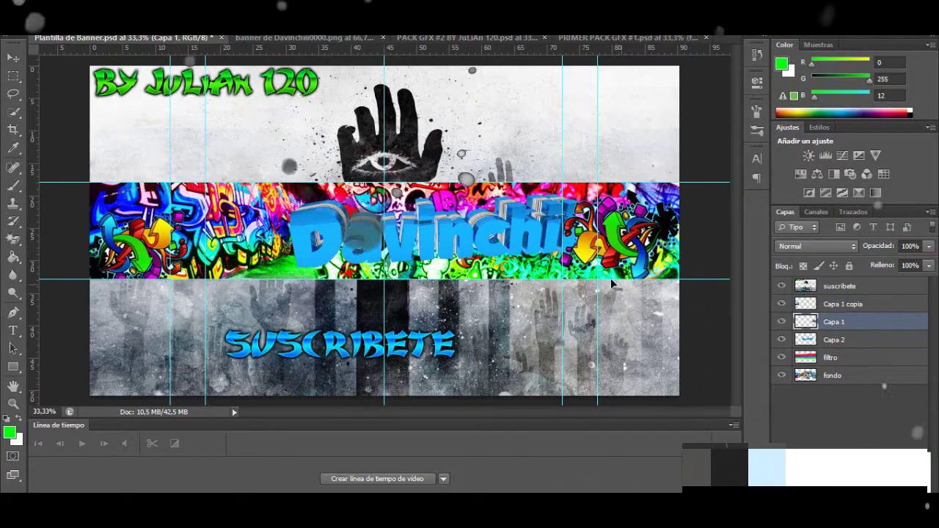
left_click_drag(704, 316, 718, 289)
left_click_drag(625, 270, 653, 249)
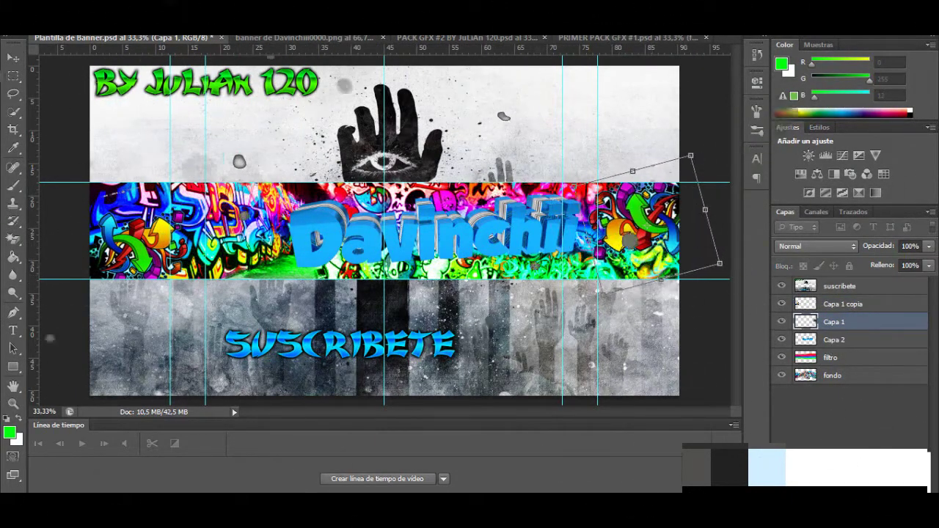
key("Return")
Enlarge the blue 3D name text, position it between the two arrow graphics, and rename its layer nombre.
left_click_drag(516, 245, 463, 251)
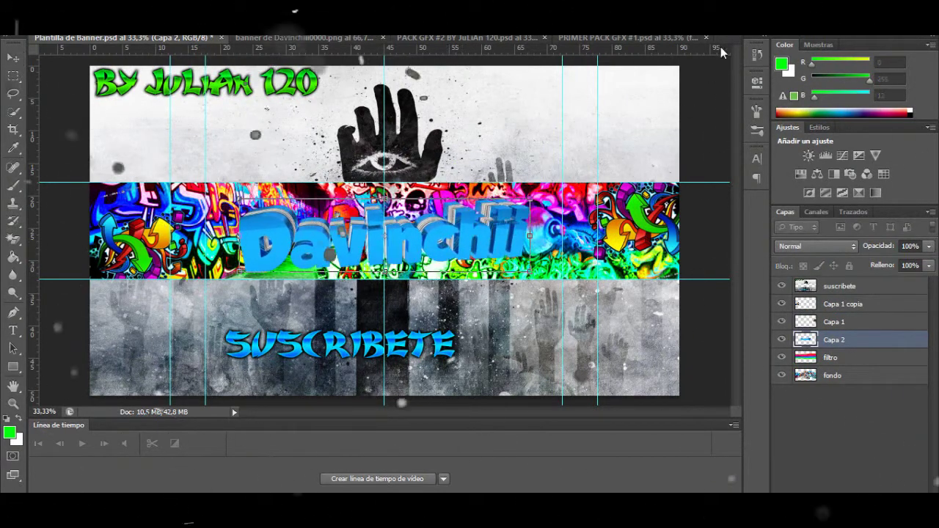
key("ctrl+t")
left_click_drag(529, 198, 583, 158)
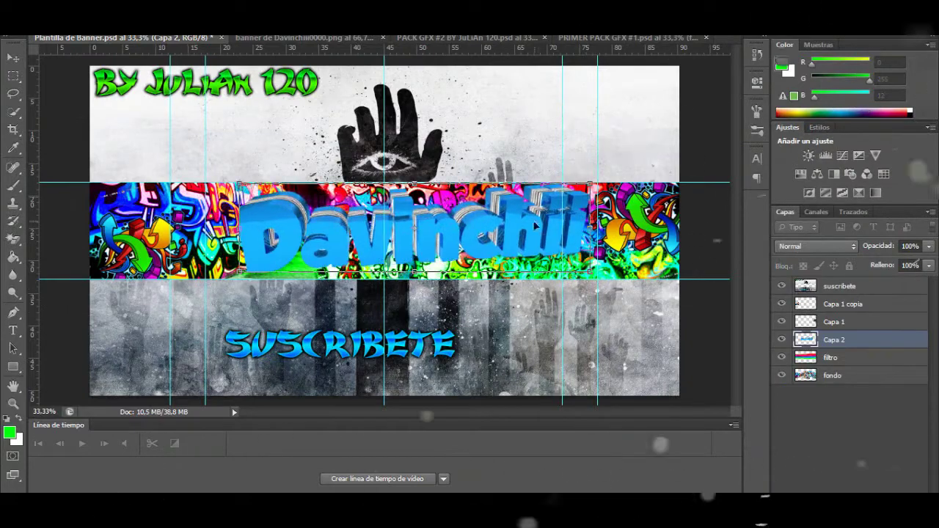
left_click_drag(525, 220, 490, 223)
key("Return")
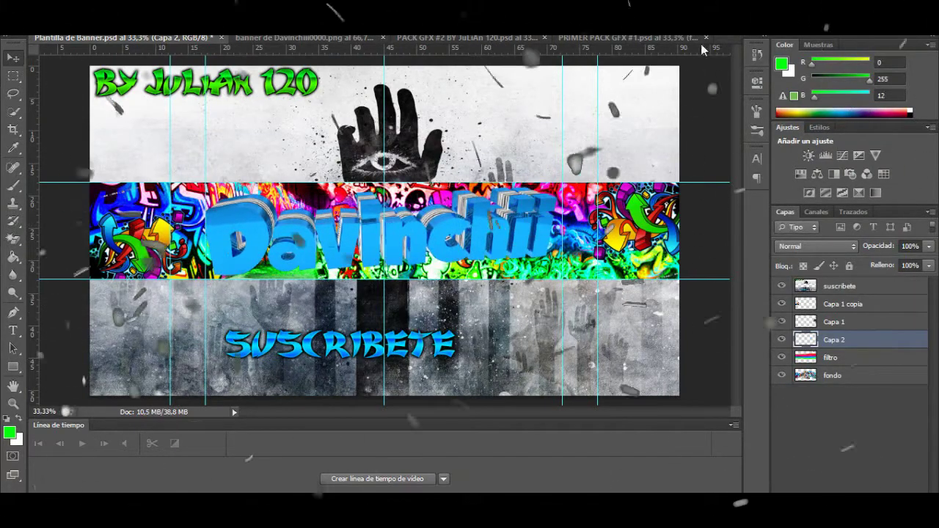
double_click(833, 339)
type("nombre")
Merge the filtro and fondo layers and rename the merged layer fondo.
left_click(843, 357)
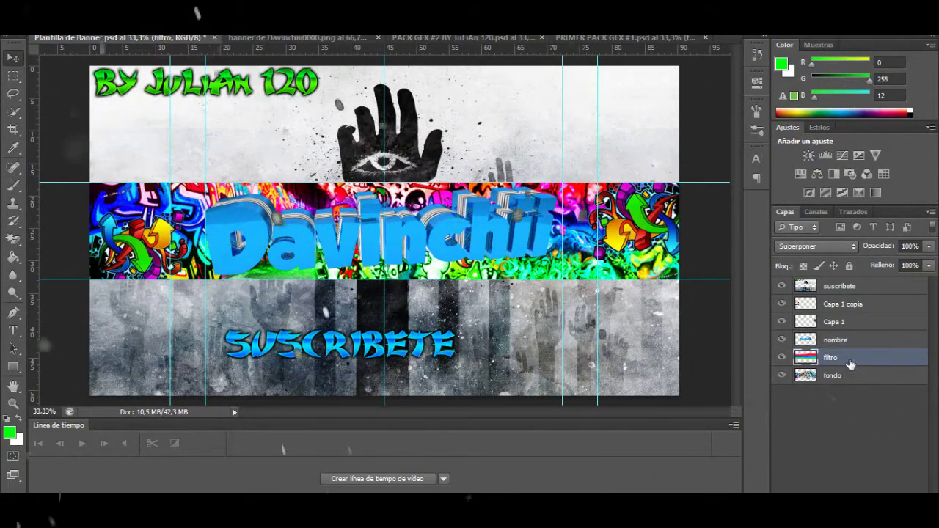
left_click(851, 369)
left_click(844, 358, "shift")
right_click(843, 360)
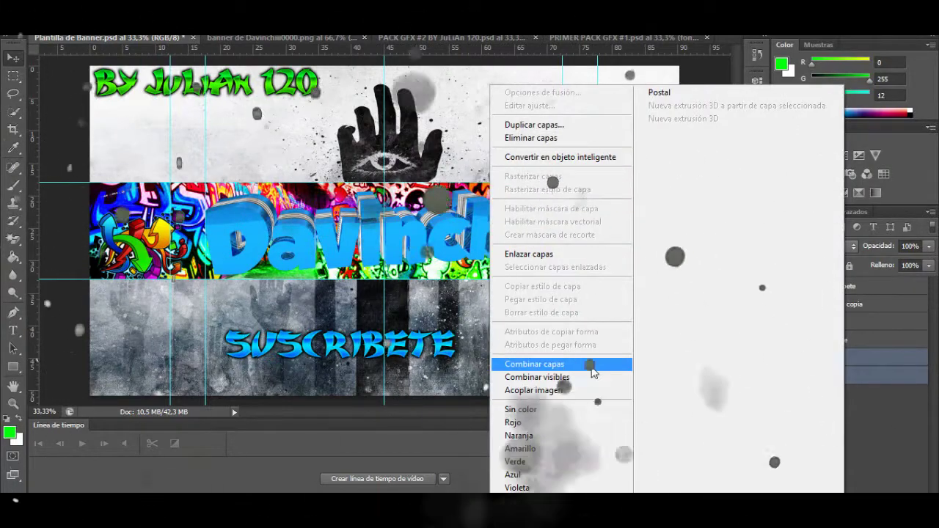
left_click(534, 364)
double_click(834, 358)
key("Escape")
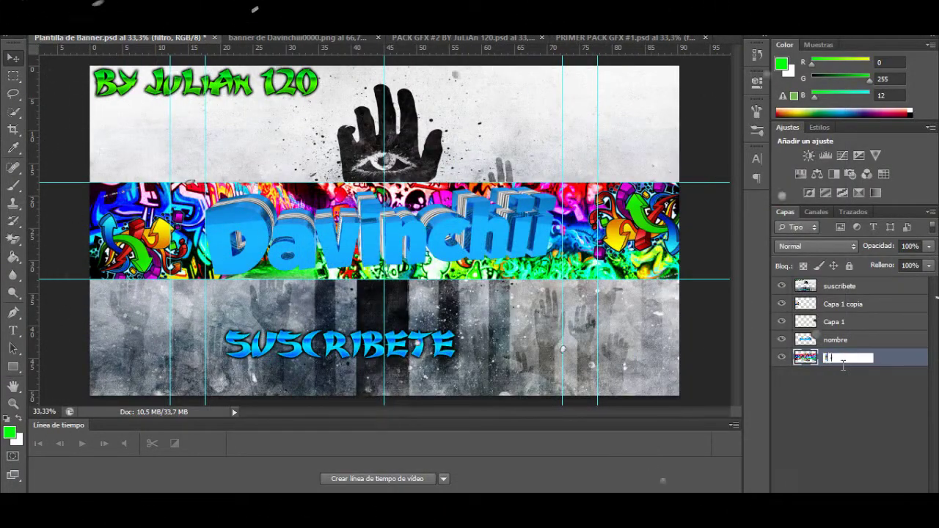
Rename the arrow graphic layers Capa 1 and Capa 1 copia to imagen png and imag png.
double_click(843, 322)
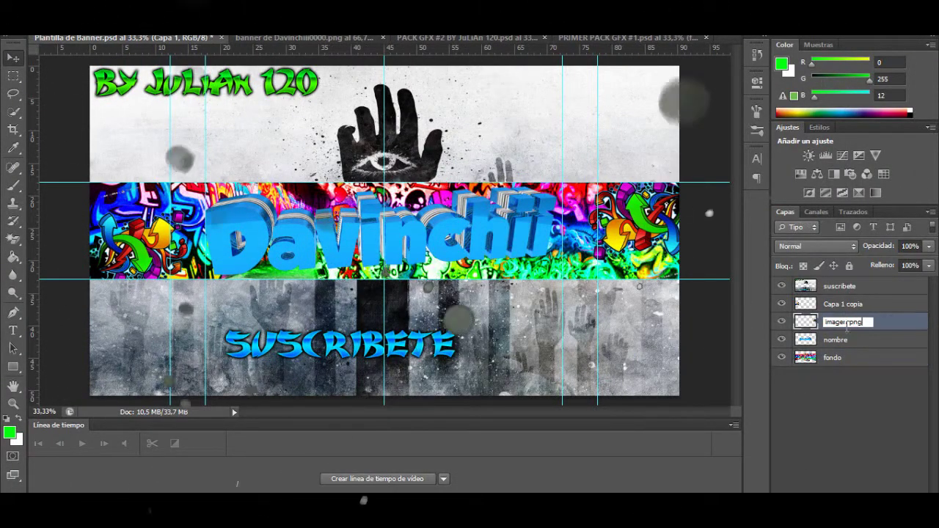
key("Return")
right_click(853, 306)
left_click(864, 328)
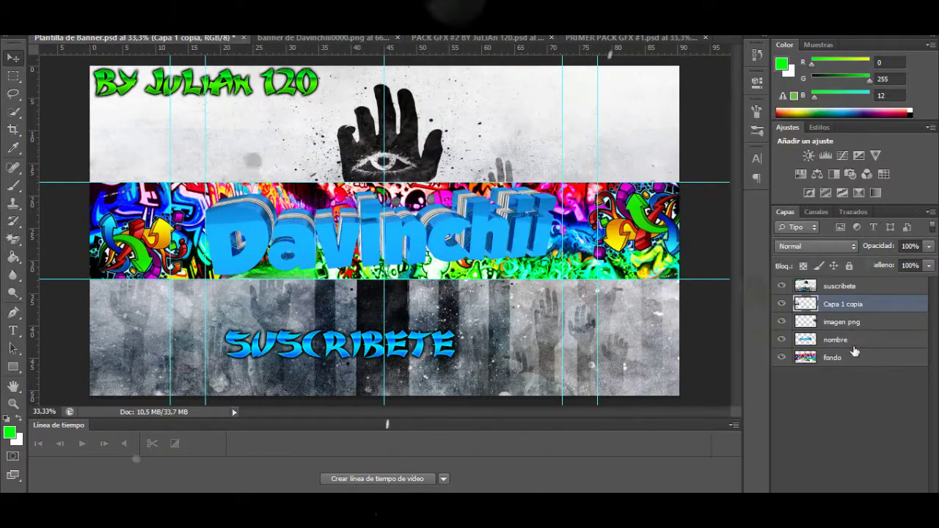
left_click(854, 355)
left_click(856, 323)
double_click(859, 307)
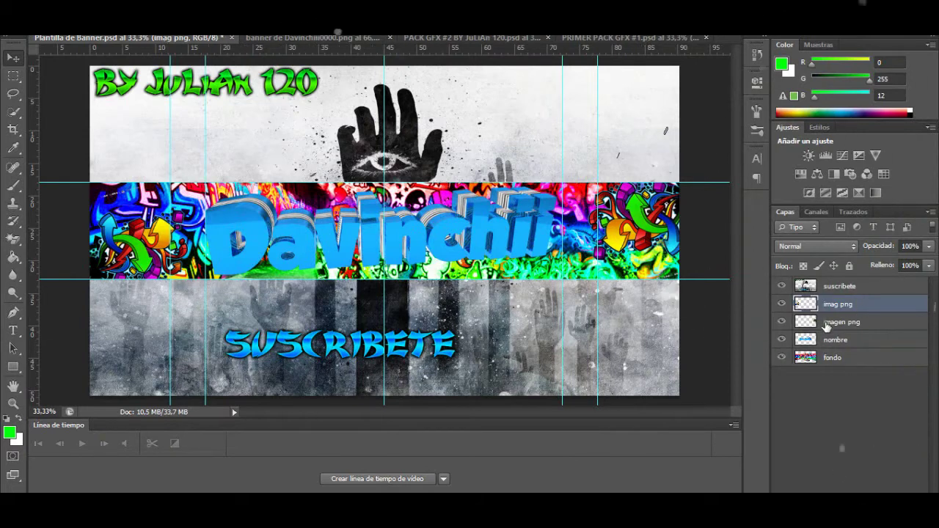
Add a new layer directly above nombre and set the foreground color to white.
left_click(852, 340)
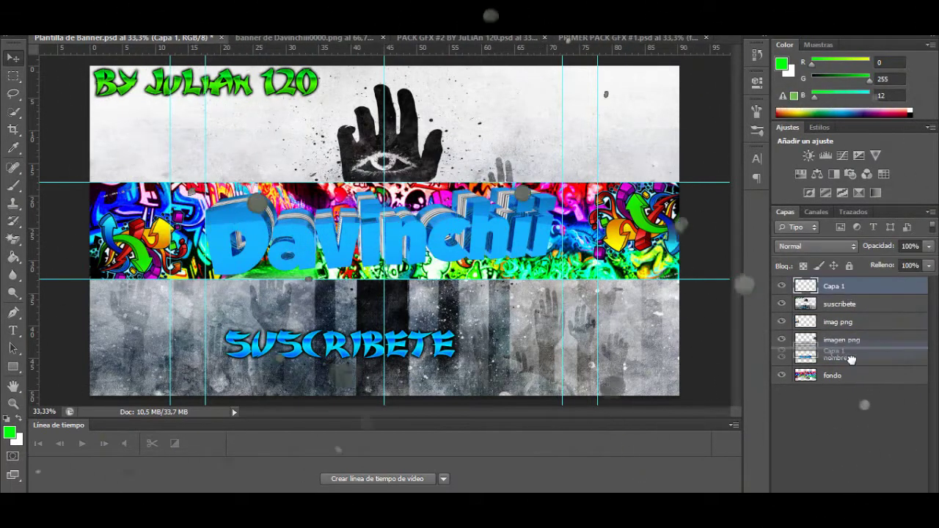
left_click_drag(851, 359, 850, 355)
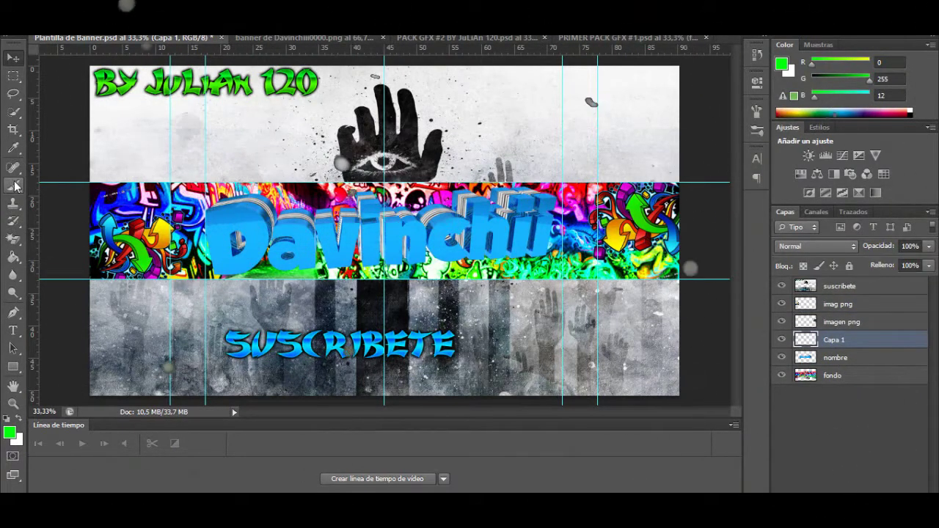
left_click(782, 67)
left_click_drag(544, 140, 509, 135)
left_click(829, 129)
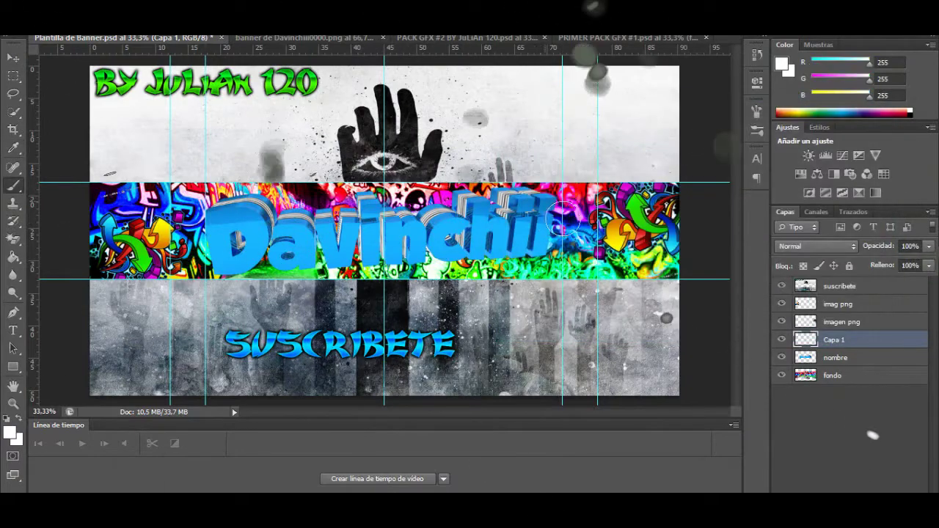
Brush white over the blue 3D name text on the new layer and set its blend mode to Superponer.
left_click_drag(536, 201, 297, 228)
mouse_move(256, 269)
left_mouse_down()
mouse_move(512, 264)
mouse_move(557, 240)
mouse_move(290, 246)
left_mouse_up()
left_click(840, 245)
left_click(800, 174)
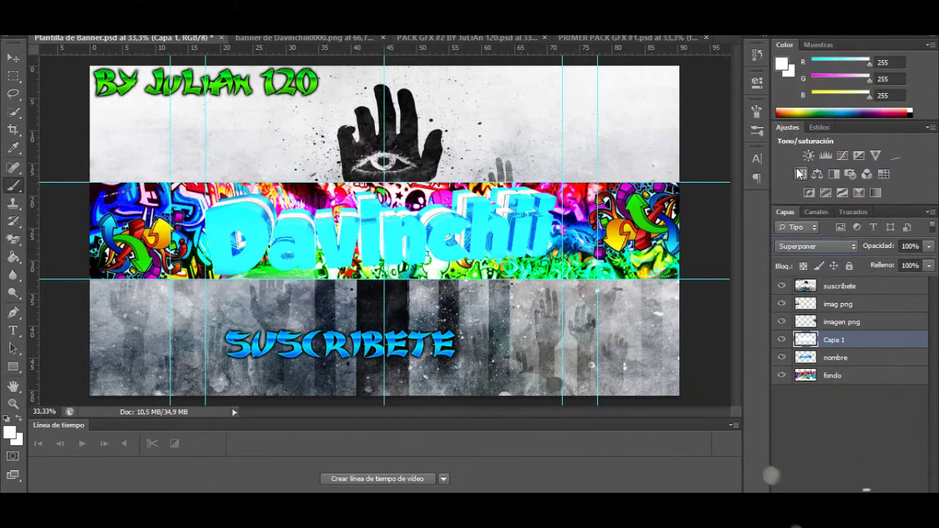
Move the white highlight layer beneath nombre, merge it with fondo, and name the merged layer fondo.
left_click_drag(842, 341, 840, 366)
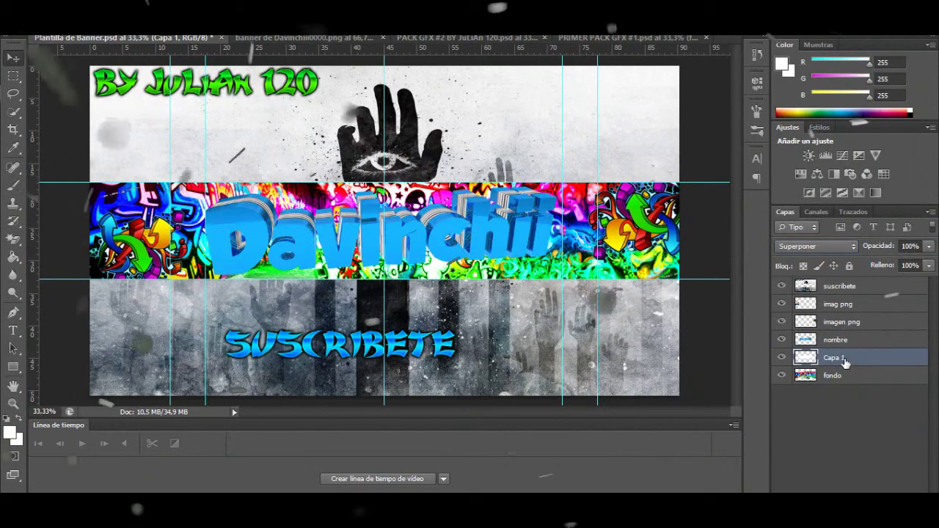
left_click(863, 418)
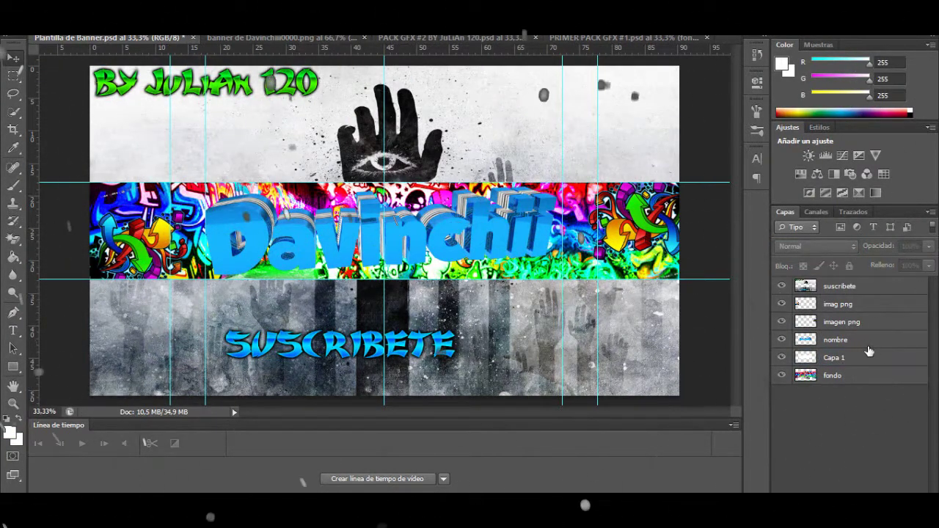
left_click(866, 355)
left_click(849, 380, "ctrl")
key("ctrl+e")
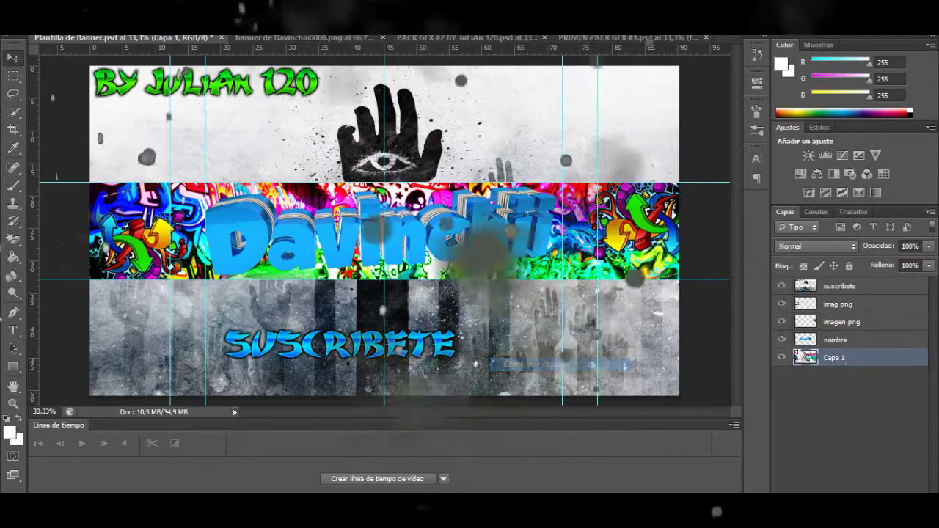
double_click(841, 359)
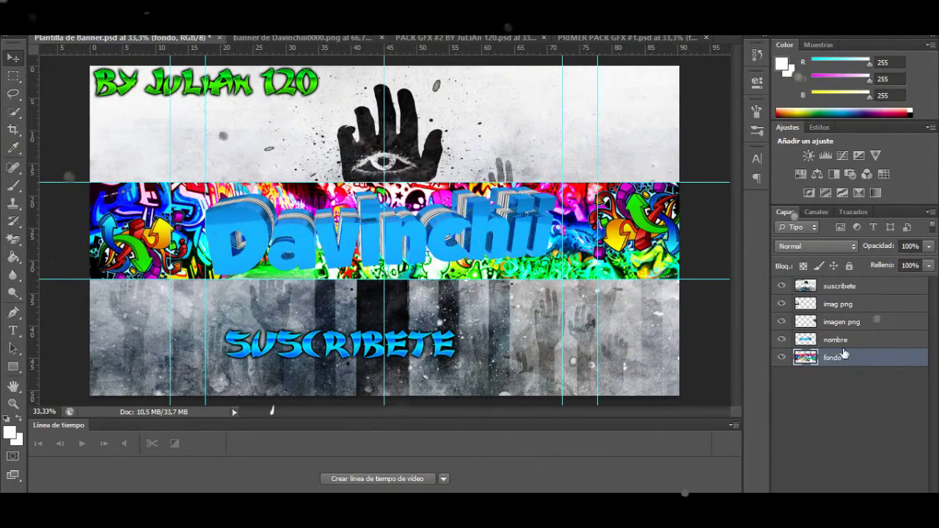
Create a new layer above nombre and name it filtro.
left_click(854, 346)
left_click(888, 504)
type("filtro")
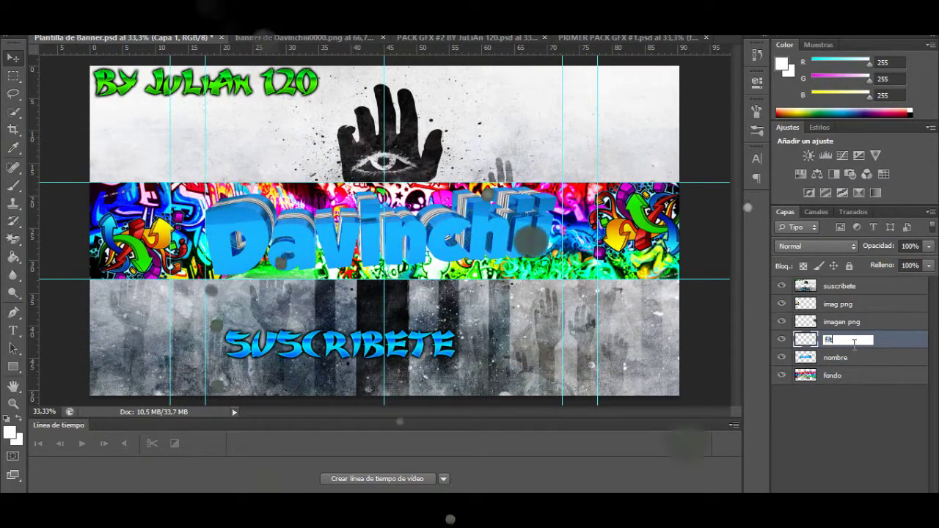
key("Return")
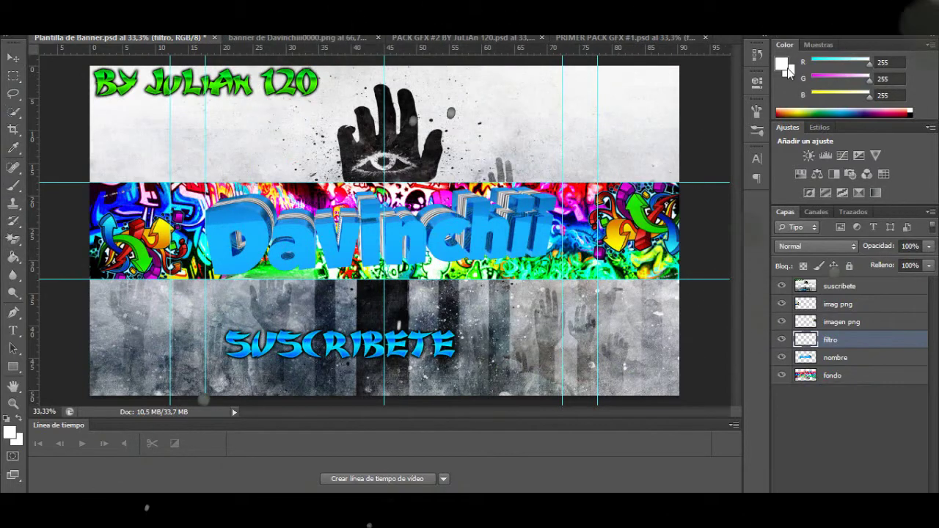
Paint over the letters of the 3D name text on the filtro layer with a 00c0ff light blue brush.
left_click(785, 66)
left_click(697, 219)
left_click(680, 139)
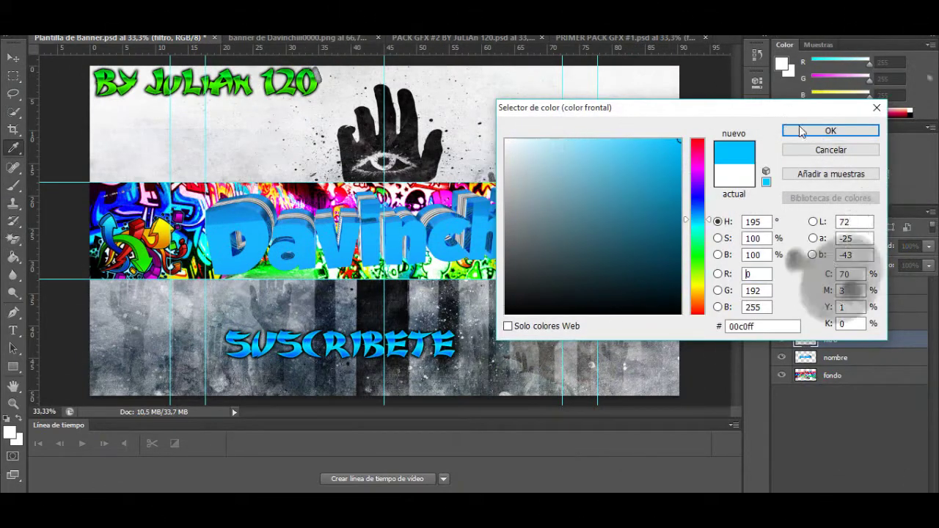
left_click(801, 130)
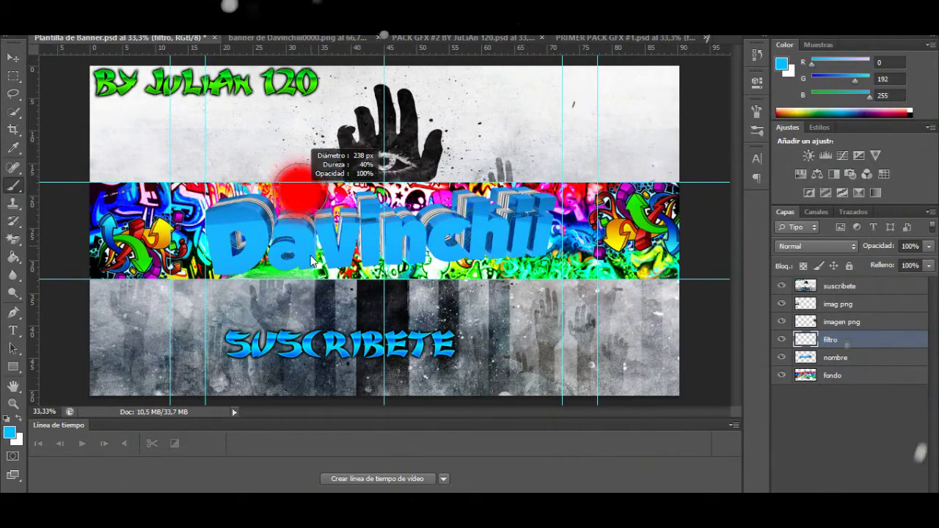
left_click_drag(305, 151, 296, 152)
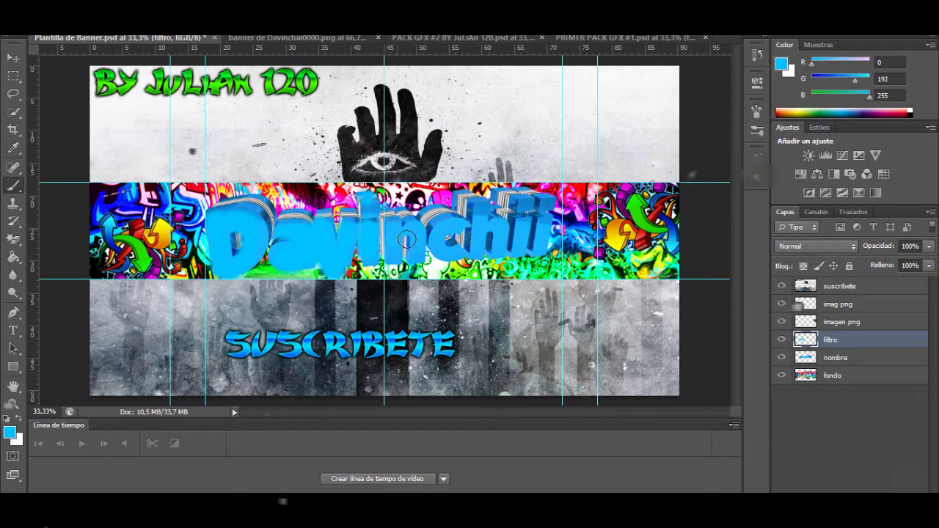
mouse_move(484, 253)
left_mouse_down()
mouse_move(481, 206)
mouse_move(515, 253)
left_mouse_up()
left_click_drag(549, 200, 541, 268)
Set the filtro layer's blend mode to Superponer.
left_click(815, 245)
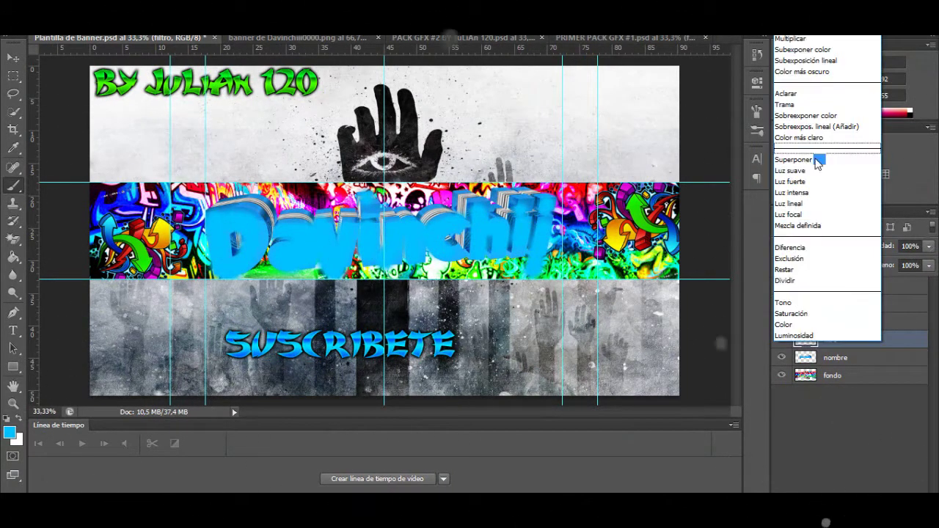
left_click(801, 158)
key("e")
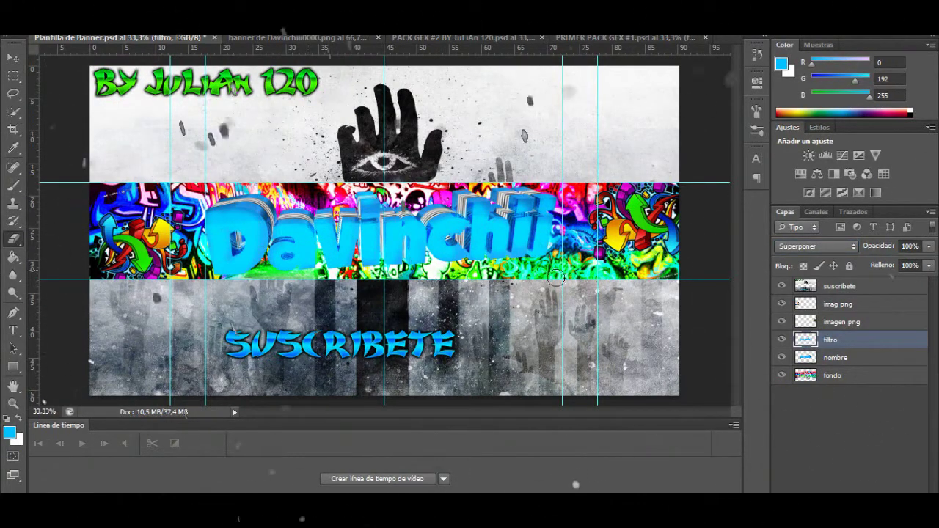
left_click(16, 57)
mouse_move(597, 339)
left_mouse_down()
mouse_move(550, 339)
mouse_move(605, 341)
left_mouse_up()
Create a new layer above imag png and name it sombra.
left_click(847, 324)
left_click(846, 306)
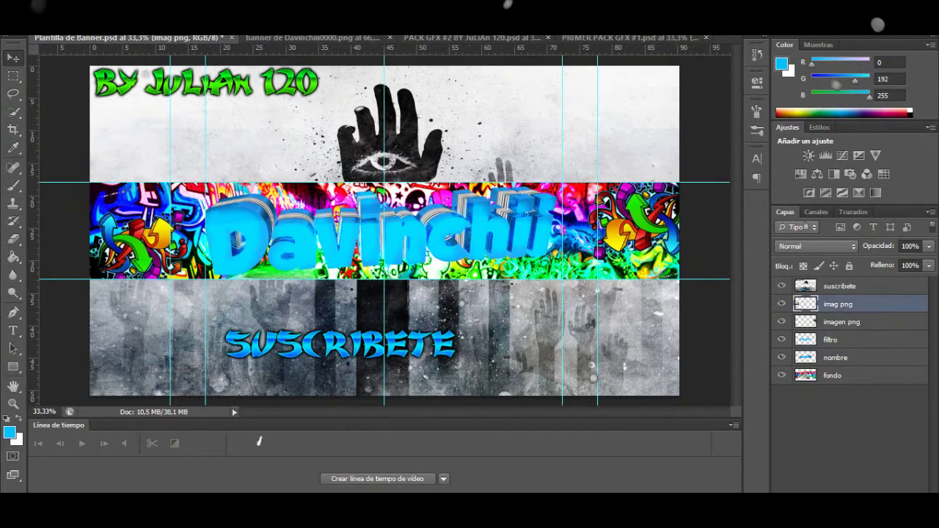
left_click(887, 499)
type("sombra")
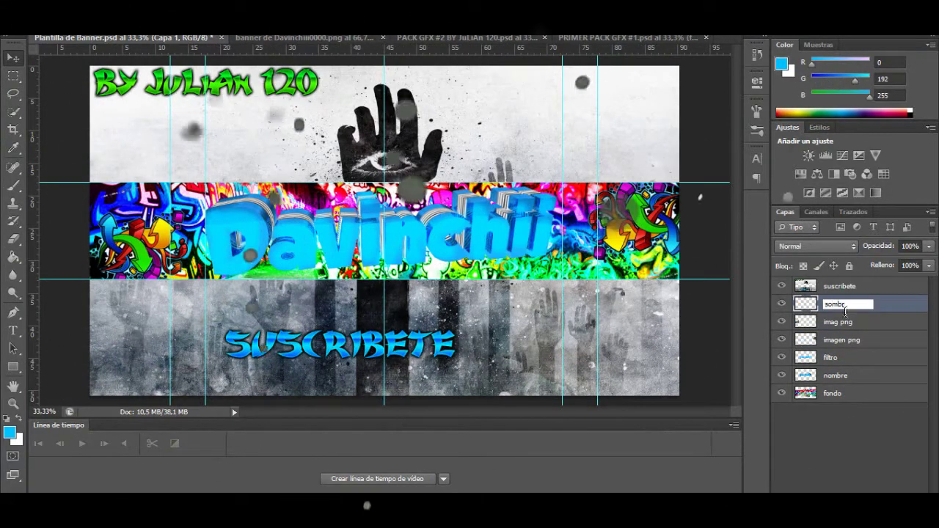
key("Return")
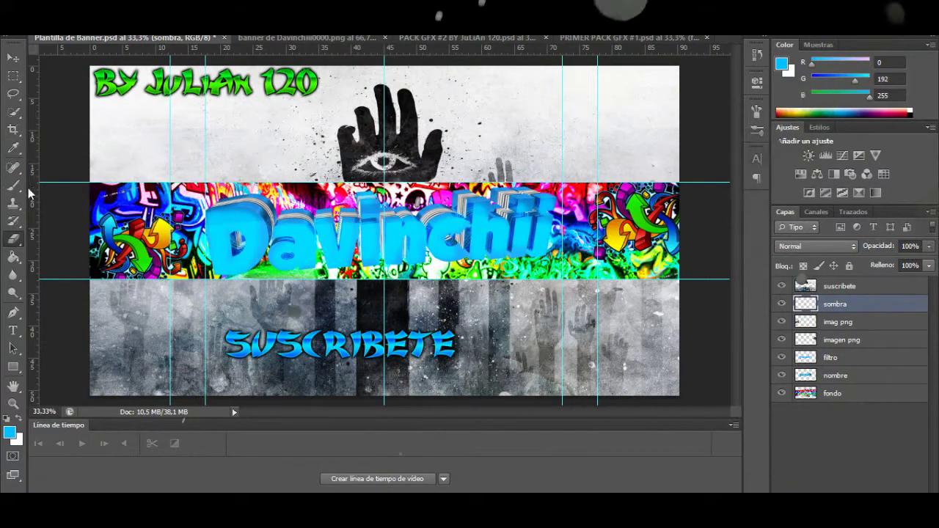
Set the foreground colour to black and brush a dark shadow along the edges of the graffiti band on the sombra layer.
left_click(780, 67)
left_click(592, 313)
left_click(829, 130)
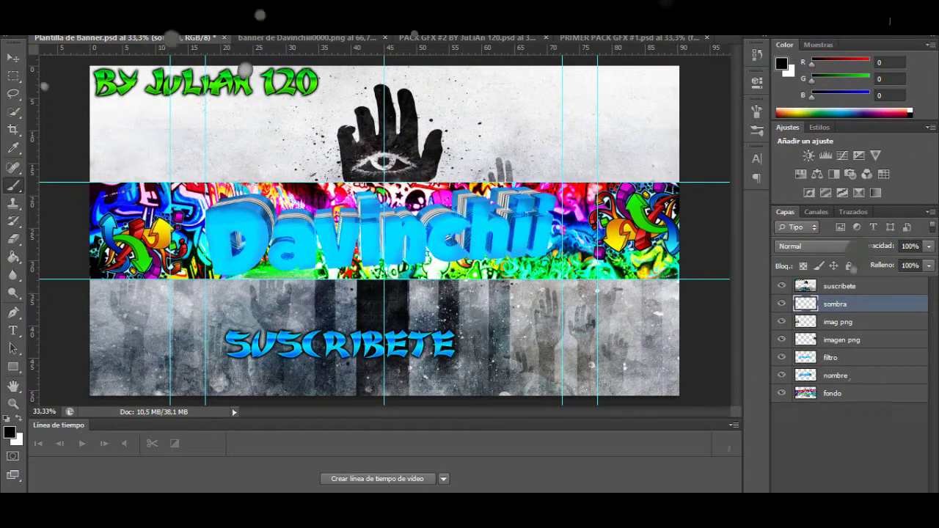
left_click(50, 24)
left_click(50, 25)
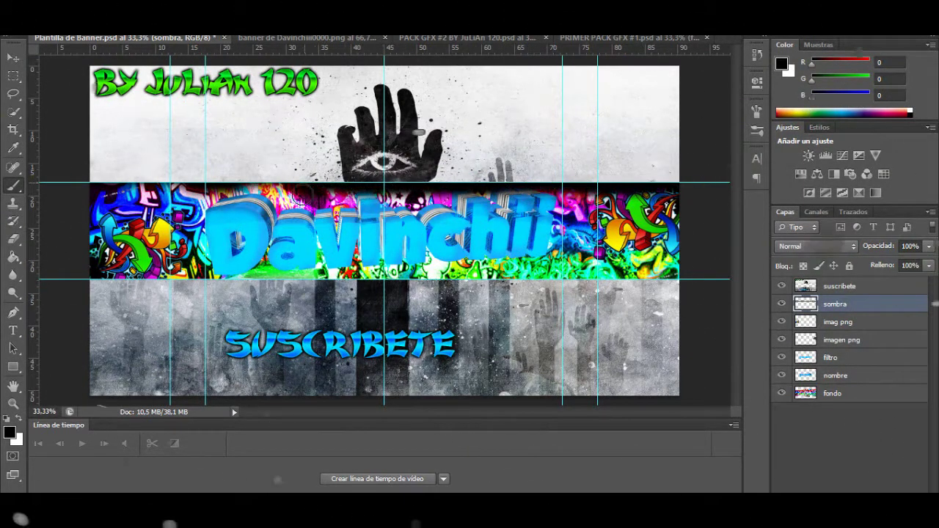
mouse_move(100, 196)
left_mouse_down()
mouse_move(89, 206)
mouse_move(93, 256)
mouse_move(136, 283)
mouse_move(496, 287)
left_mouse_up()
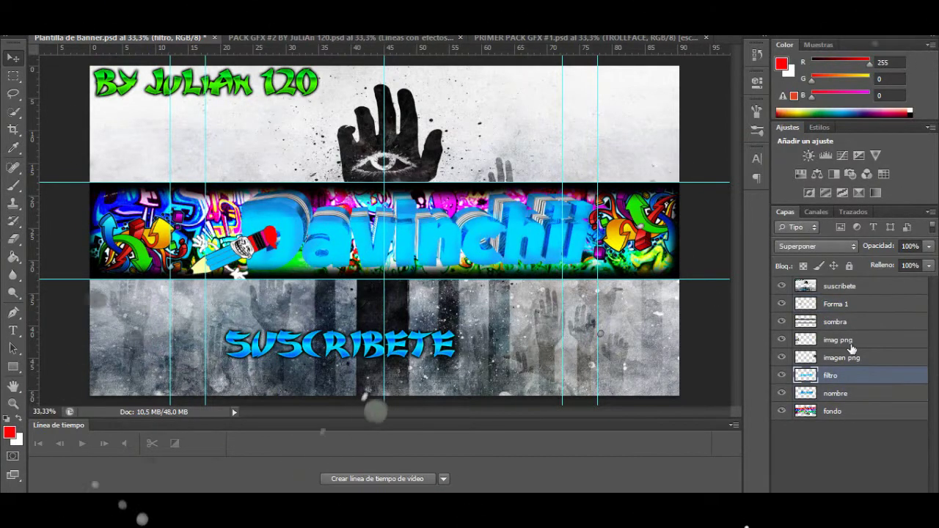
Shift the imagen png arrows, the name text with its filtro layer and the Forma 1 pencil character slightly left in the band.
left_click_drag(430, 349, 332, 351)
left_click(848, 445)
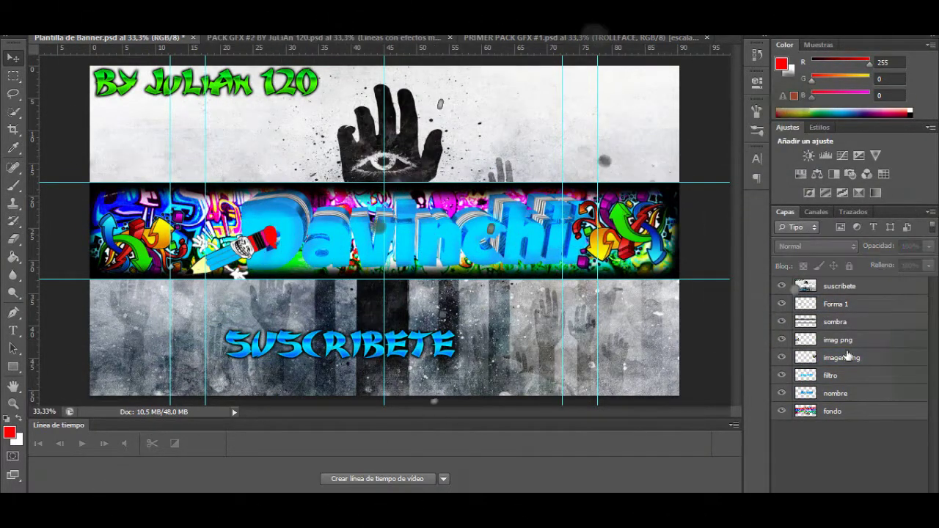
left_click_drag(515, 259, 506, 260)
left_click(680, 360)
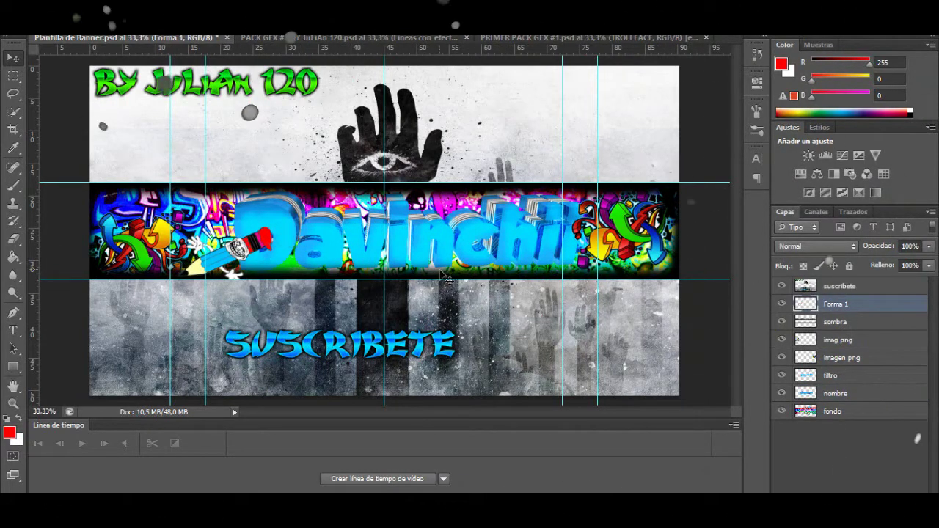
Free-transform the imag png arrow graphic, rotating, resizing and repositioning it at the left end of the graffiti band.
left_click(839, 340)
left_click_drag(330, 328, 347, 319)
key("ctrl+t")
left_click_drag(252, 356, 275, 336)
left_click_drag(217, 277, 258, 303)
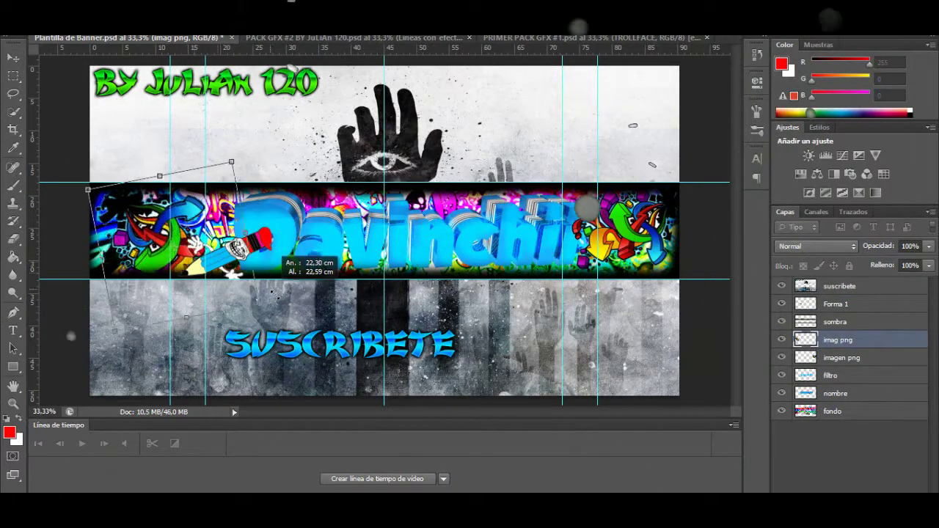
left_click_drag(190, 269, 170, 255)
left_click_drag(223, 152, 176, 125)
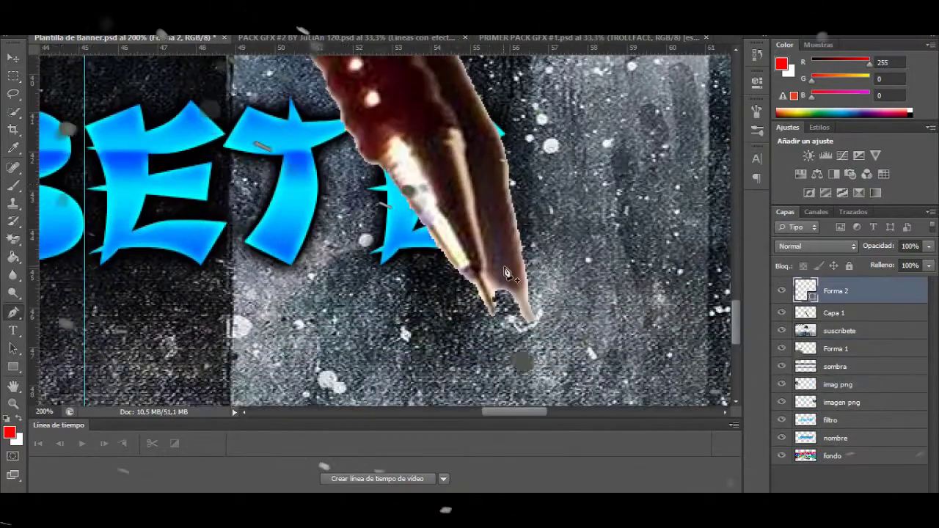
Try to transform the Forma 2 shape layer and delete it.
key("ctrl+t")
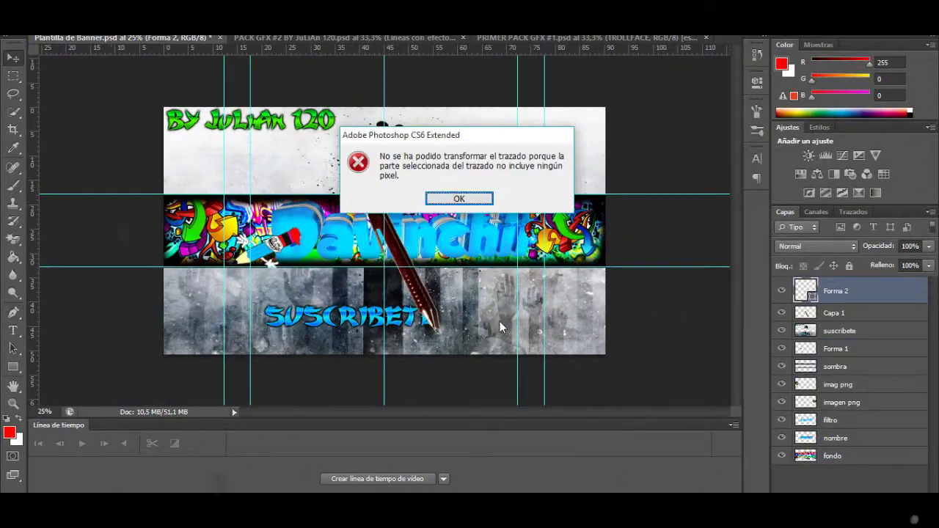
left_click(457, 195)
right_click(858, 293)
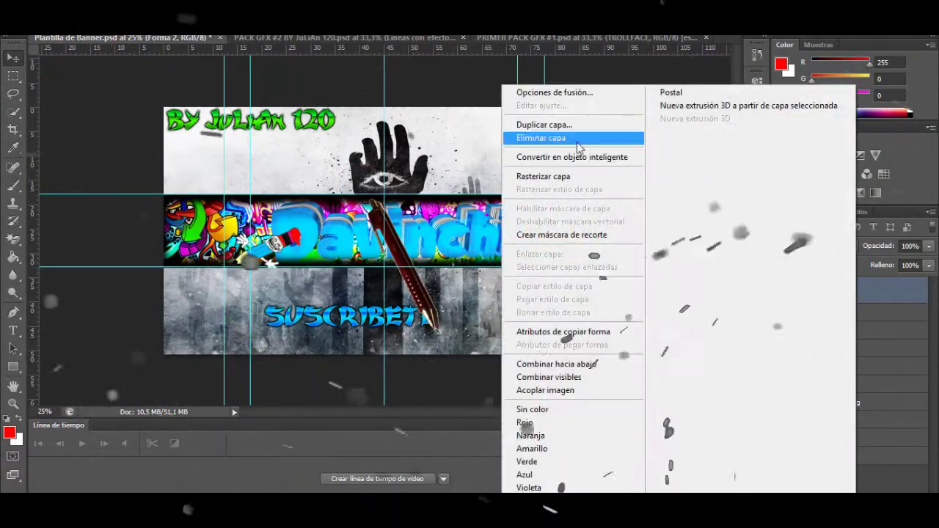
left_click(540, 138)
key("Return")
Move the Capa 1 layer below suscribete, then shrink and rotate its brush graphic to stand just before the name's first letter.
left_click_drag(858, 321, 863, 321)
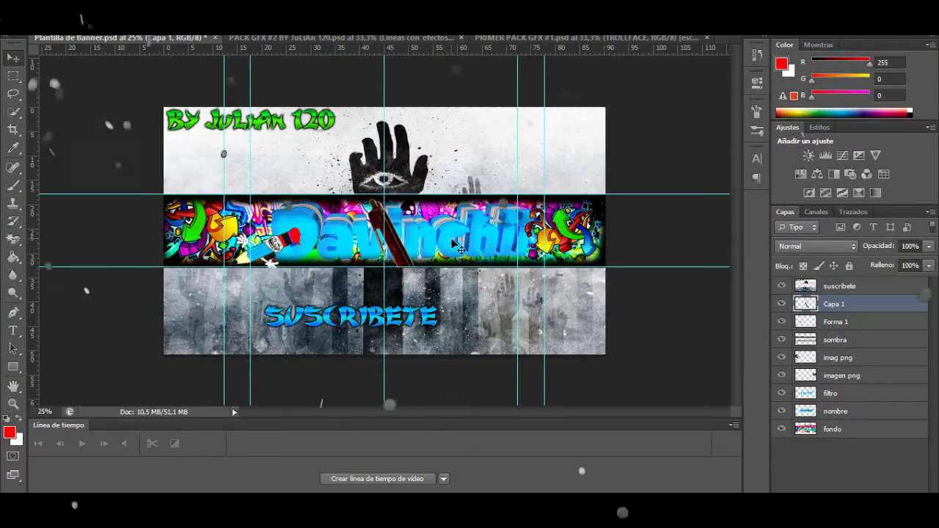
mouse_move(447, 339)
left_mouse_down()
mouse_move(409, 268)
mouse_move(274, 245)
left_mouse_up()
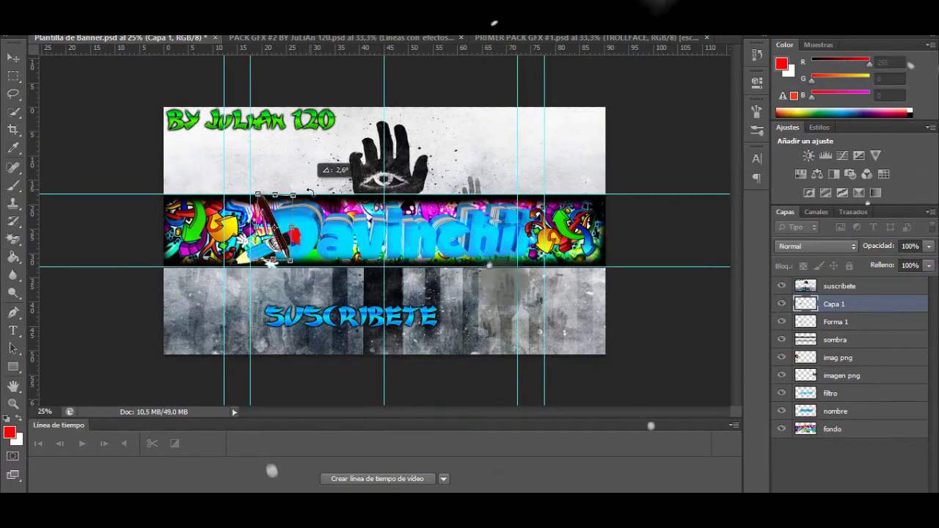
Move the Forma 1 pencil character to the middle of the name and rotate it more upright.
left_click(851, 323)
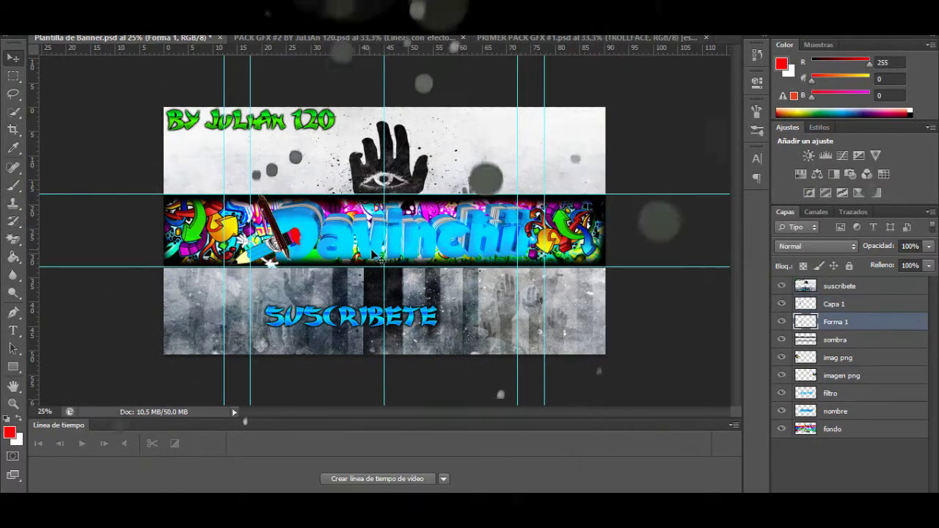
left_click_drag(385, 253, 572, 255)
left_click_drag(481, 246, 557, 233)
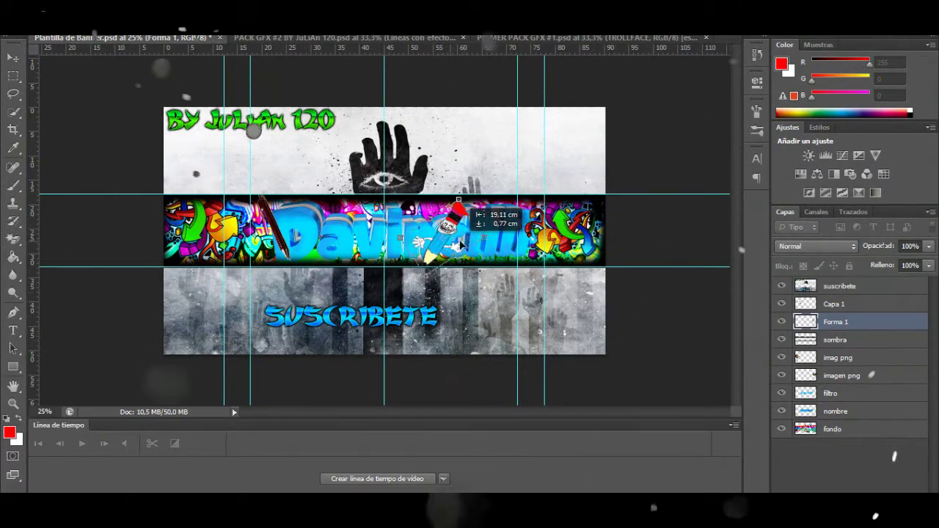
left_click_drag(461, 245, 434, 240)
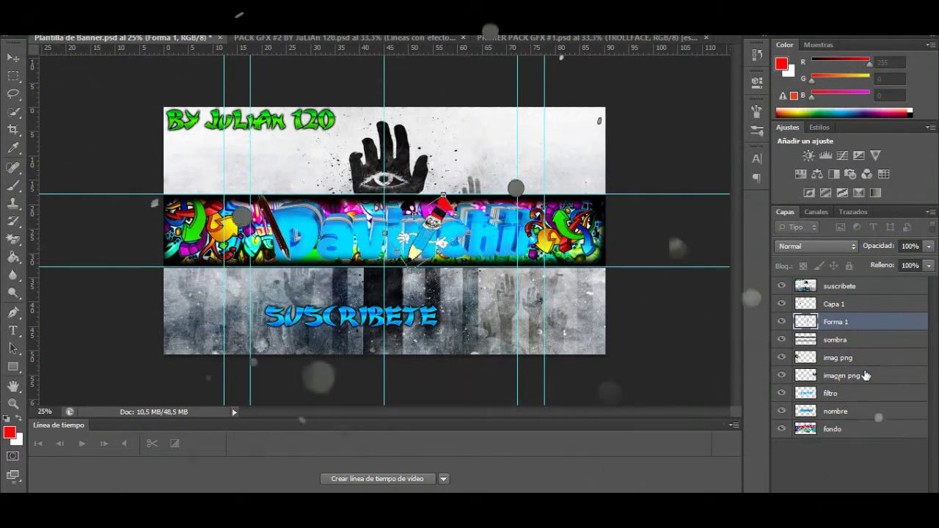
key("Return")
Place the Forma 1 layer directly above fondo and adjust the pencil character's position behind the name.
left_click_drag(847, 427, 847, 421)
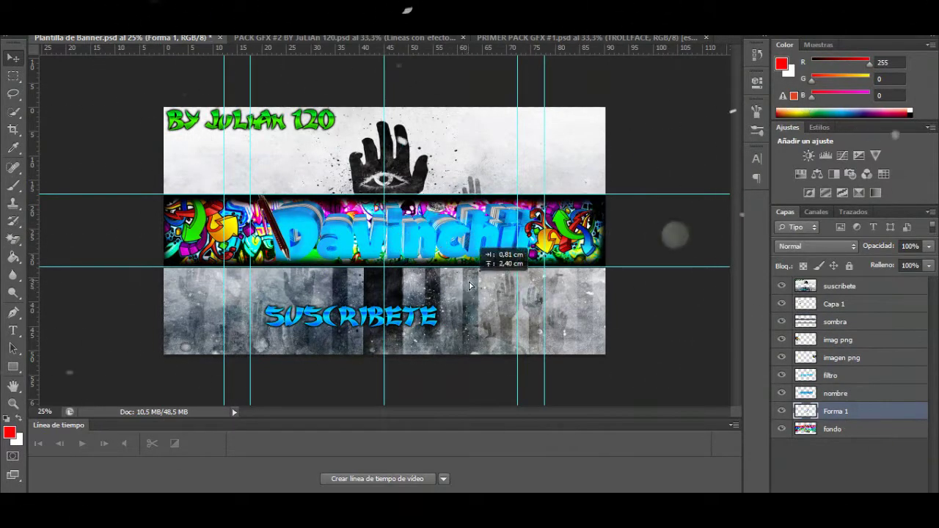
left_click_drag(464, 283, 463, 283)
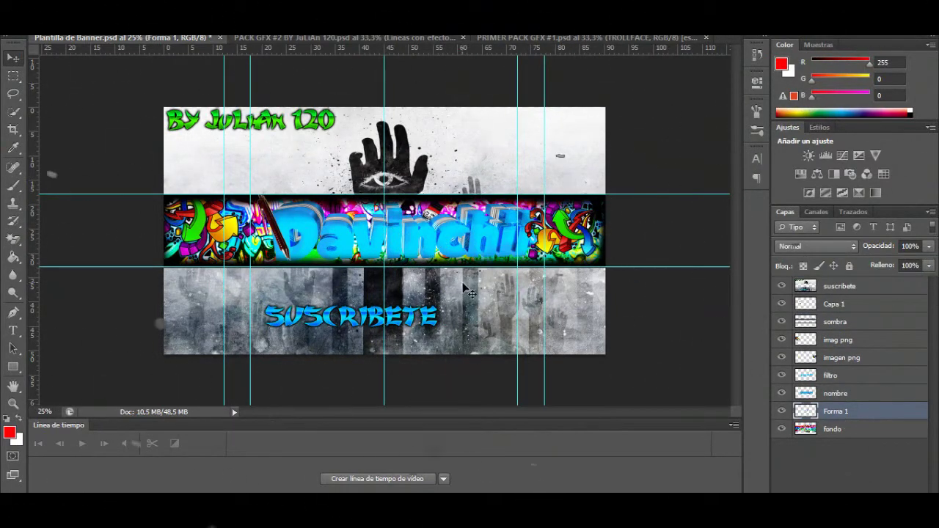
left_click(843, 456)
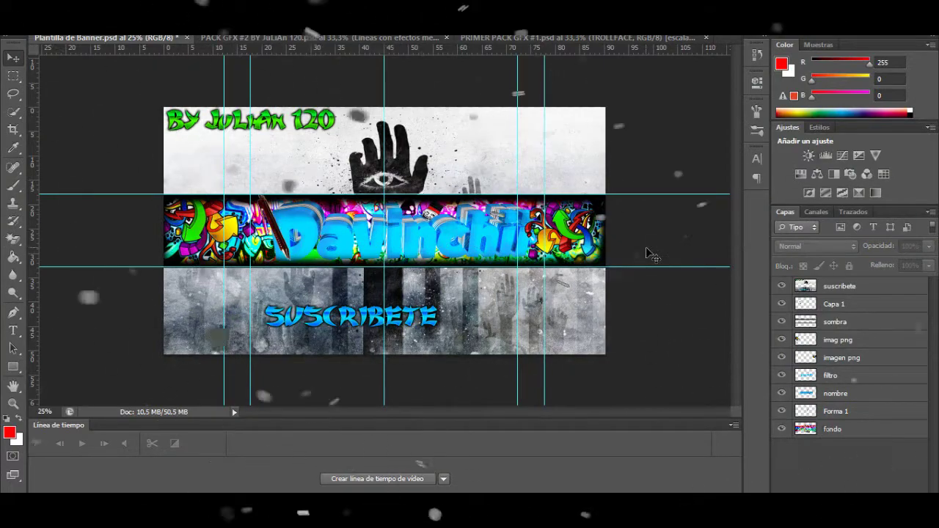
Bring the Lineas con efectos metalicos group from PACK GFX #2 into the banner and place it below suscribete.
left_click(419, 38)
left_click_drag(410, 227, 409, 247)
left_click_drag(837, 286, 835, 315)
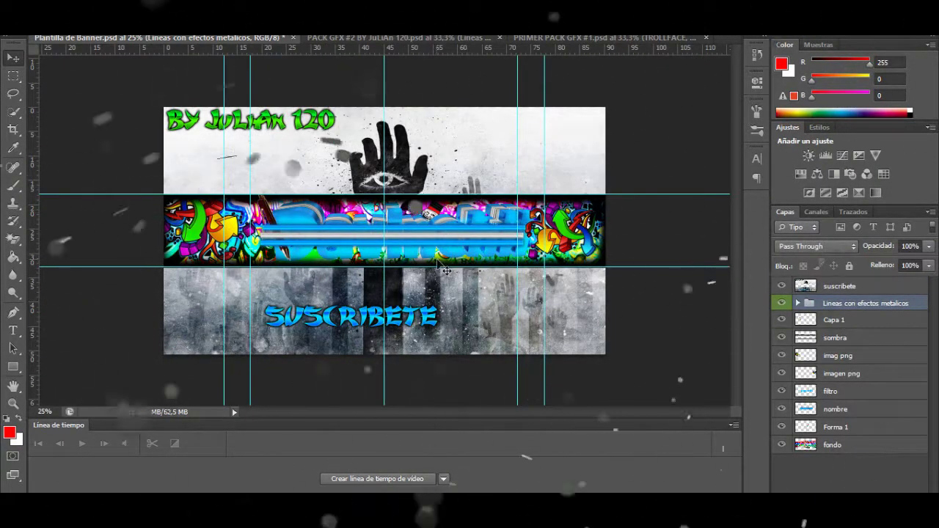
Rotate the metallic lines to a steep diagonal and move them over the start of the name.
key("ctrl+t")
left_click_drag(541, 253, 478, 355)
left_click_drag(449, 303, 371, 302)
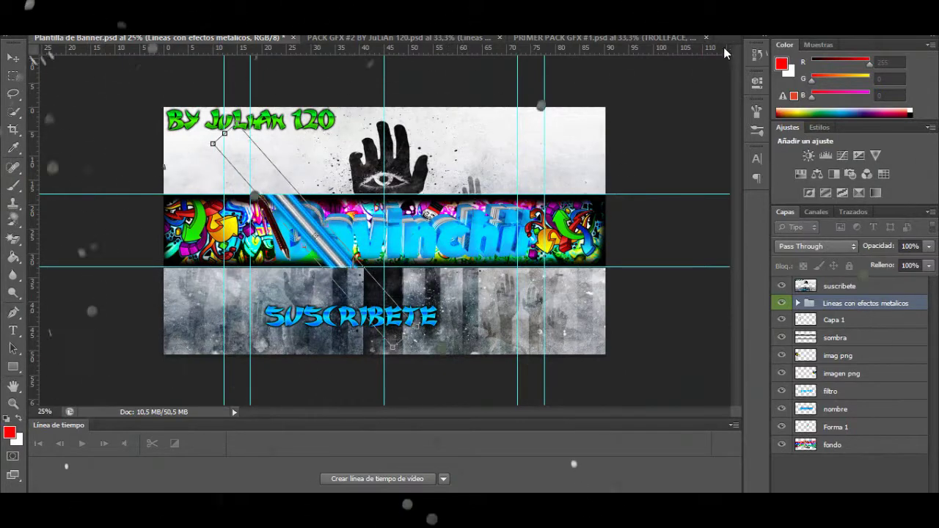
left_click(723, 25)
Try the metallic lines group beneath the nombre layer, rotated and enlarged behind the name, and delete the group.
left_click_drag(861, 308, 862, 418)
left_click_drag(428, 316, 485, 316)
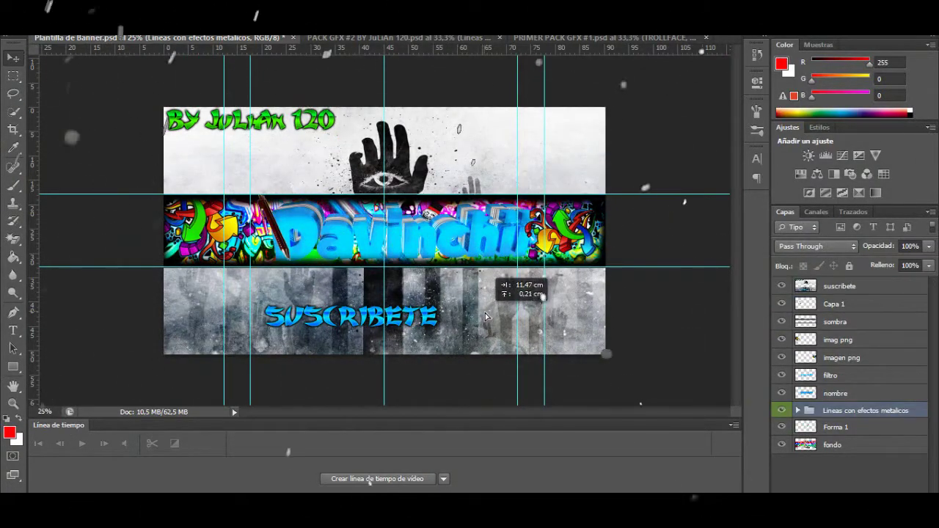
left_click_drag(315, 108, 314, 108)
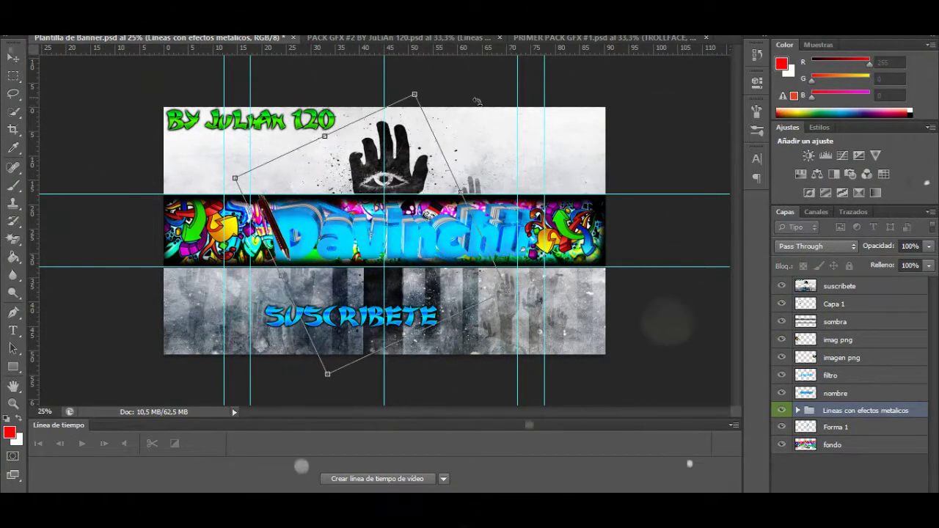
left_click_drag(434, 95, 463, 79)
left_click_drag(441, 165, 488, 192)
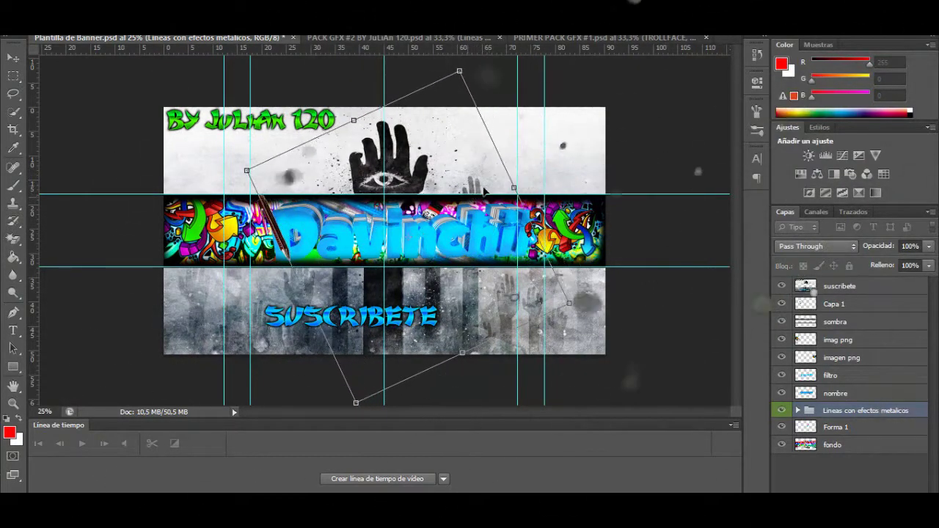
key("Return")
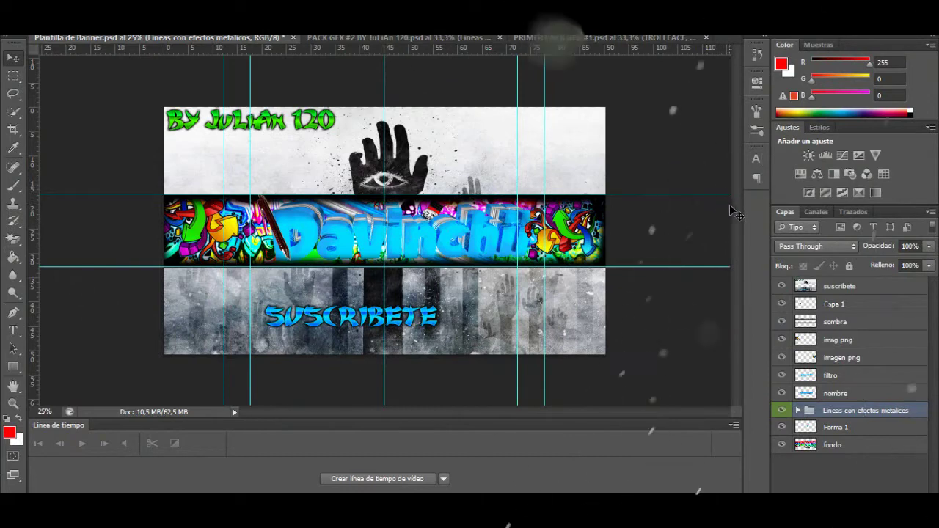
key("Delete")
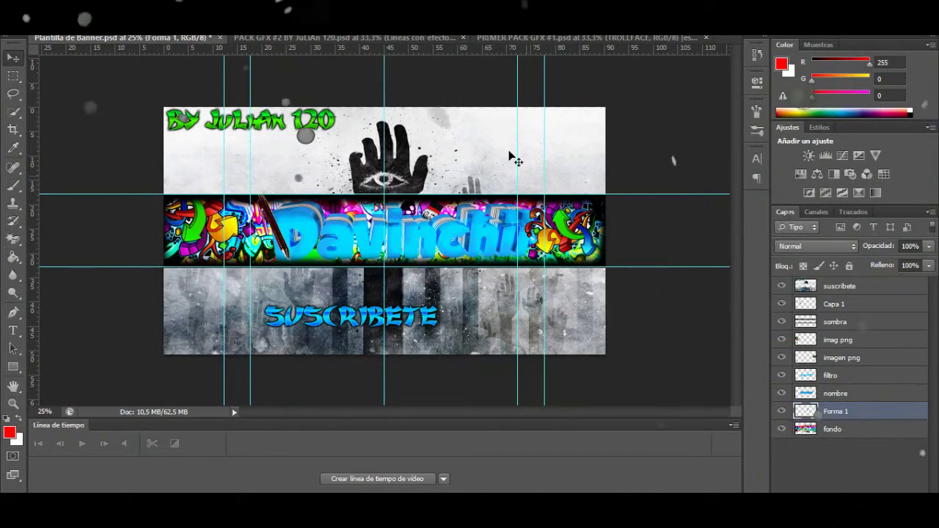
Copy the Particulas 1 layer from PACK GFX #2 into the banner and place it directly below suscribete.
left_click(433, 37)
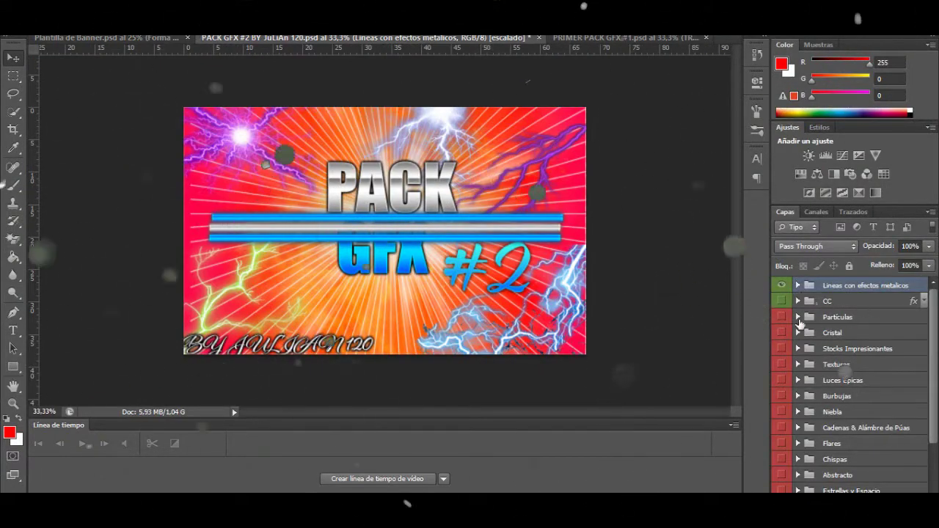
left_click(784, 284)
left_click(797, 316)
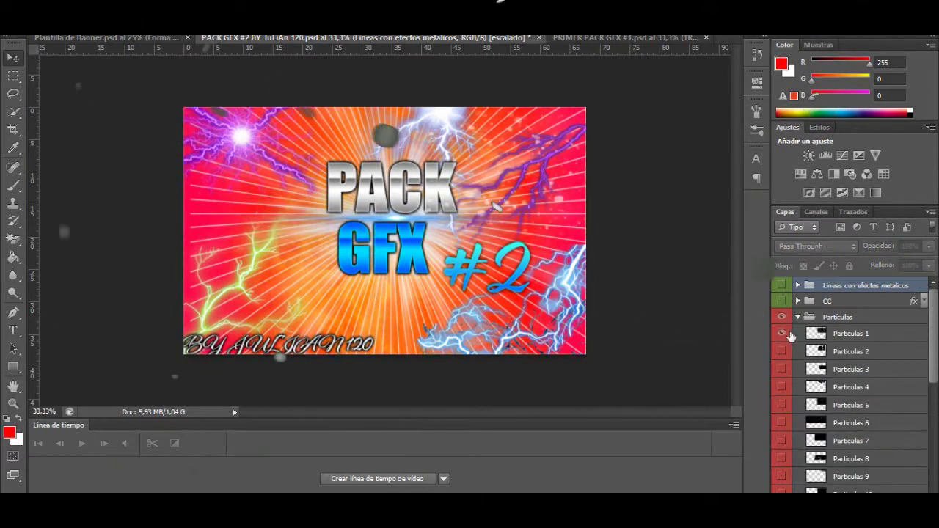
left_click_drag(790, 336, 500, 249)
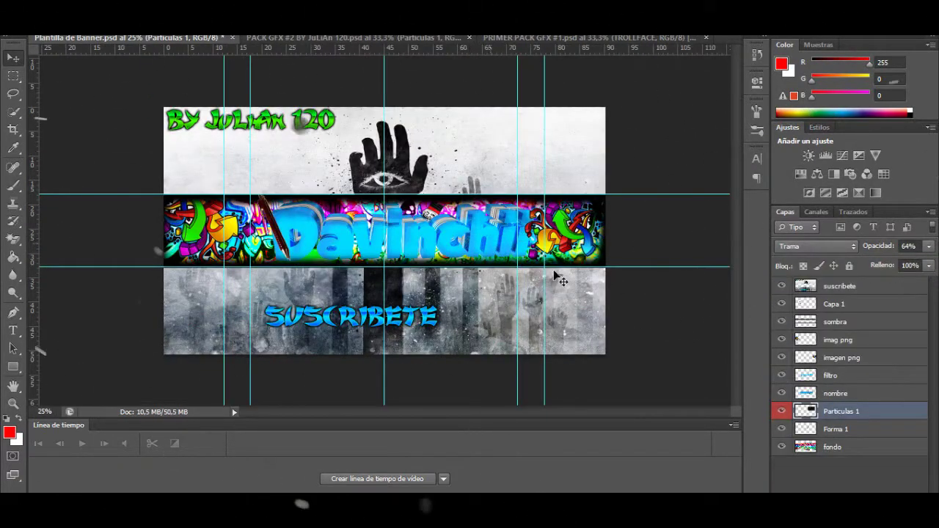
left_click_drag(844, 301, 842, 302)
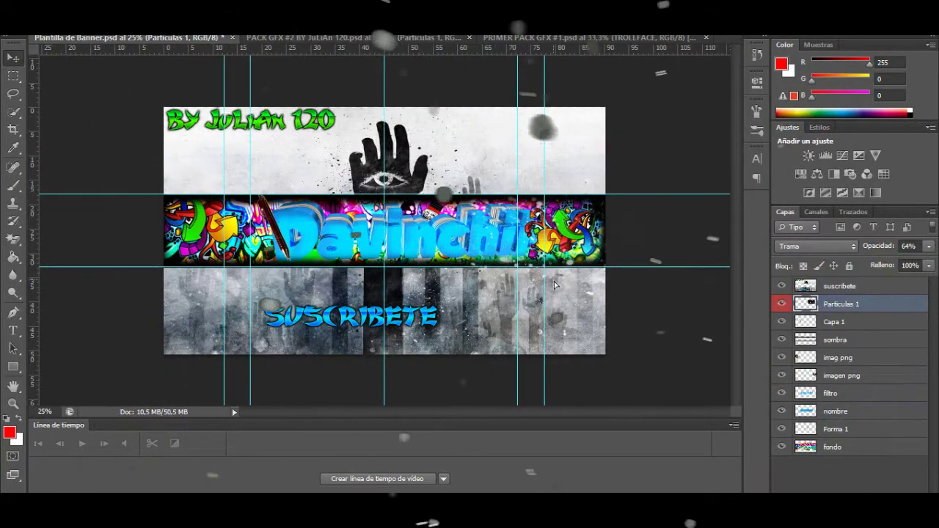
Duplicate the Particulas 1 layer and move the copy to the left half of the graffiti band.
right_click(838, 304)
left_click(591, 125)
left_click(590, 141)
left_click_drag(592, 247, 307, 250)
Copy the Particulas 2 layer from PACK GFX #2 into the banner and position it over the left part of the band.
left_click(454, 38)
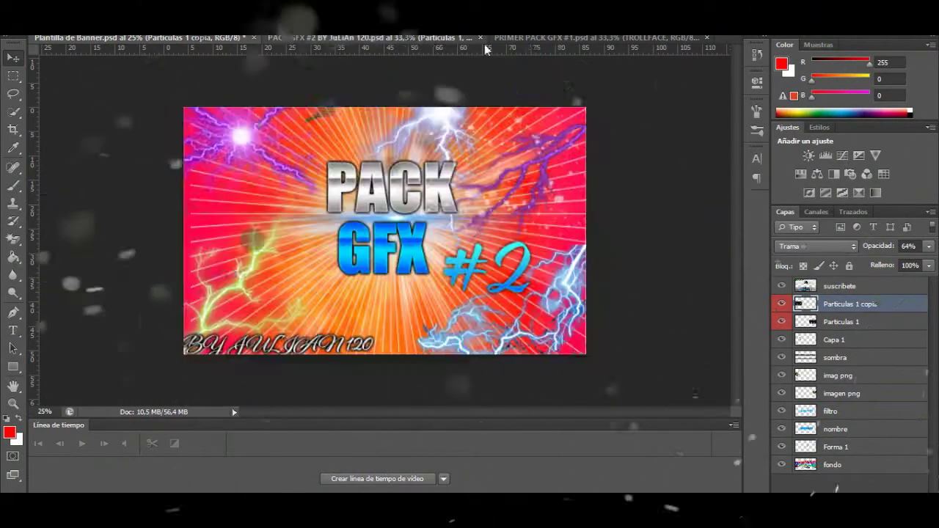
left_click(781, 333)
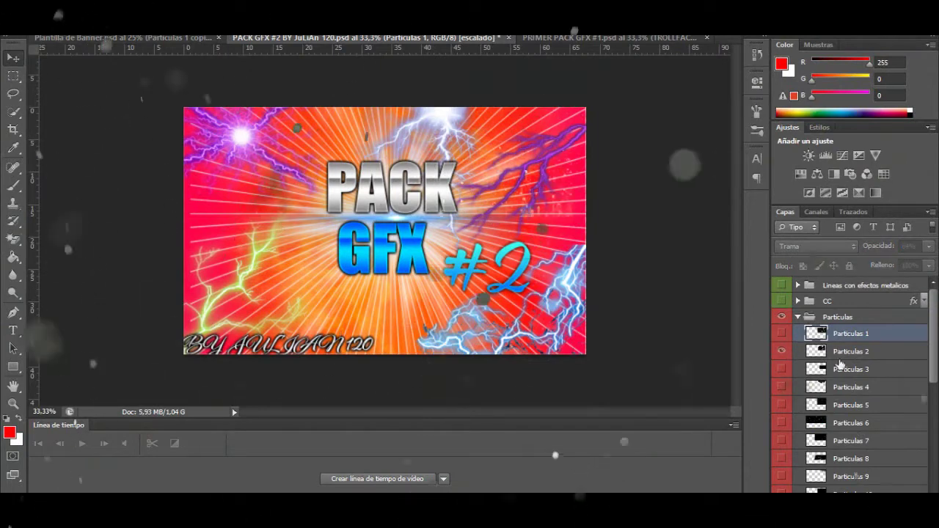
left_click(844, 352)
left_click_drag(505, 206, 120, 183)
left_click_drag(520, 304, 335, 243)
left_click_drag(335, 243, 400, 258)
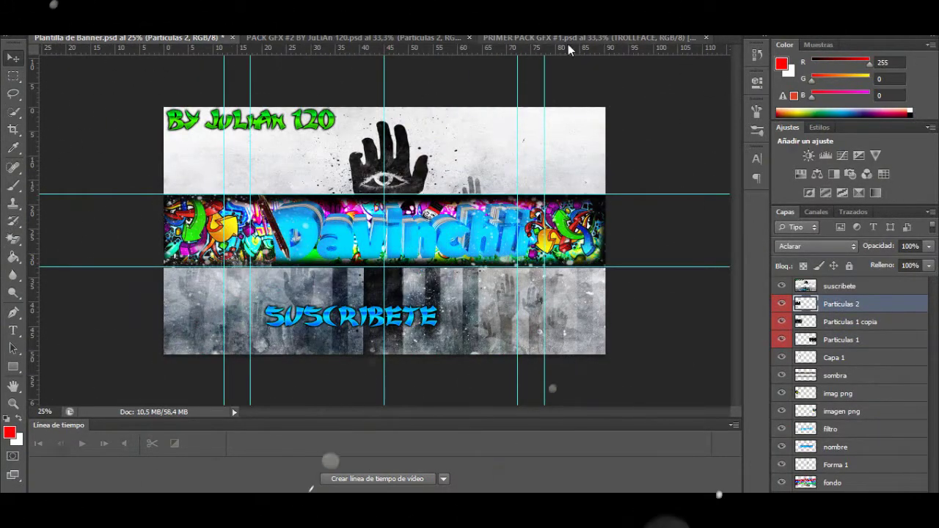
Duplicate the Particulas 2 layer within the banner document as Particulas 2 copia.
left_click(442, 38)
left_click(198, 38)
right_click(852, 304)
left_click(535, 124)
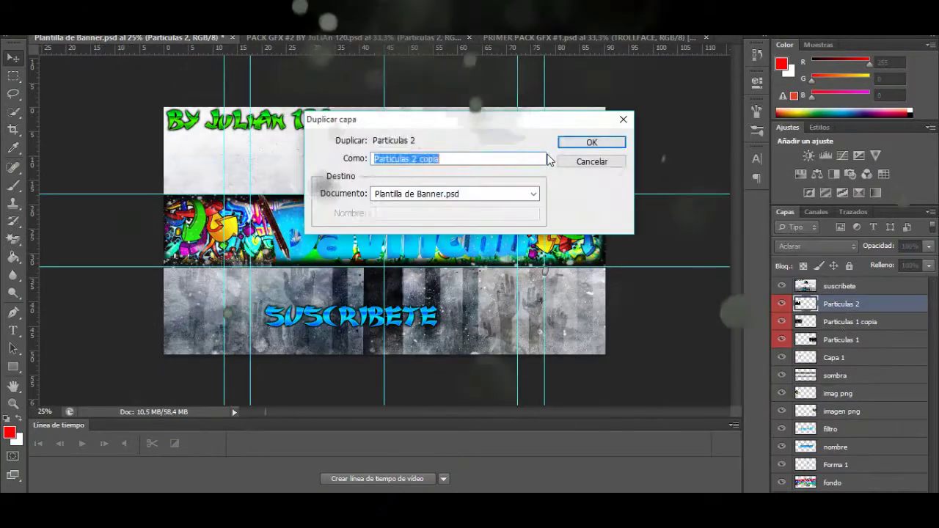
key("Return")
Expand the Stocks Impresionantes group in PACK GFX #2 and hide the visible stock layer and the fondo backgrounds.
key("ctrl+Tab")
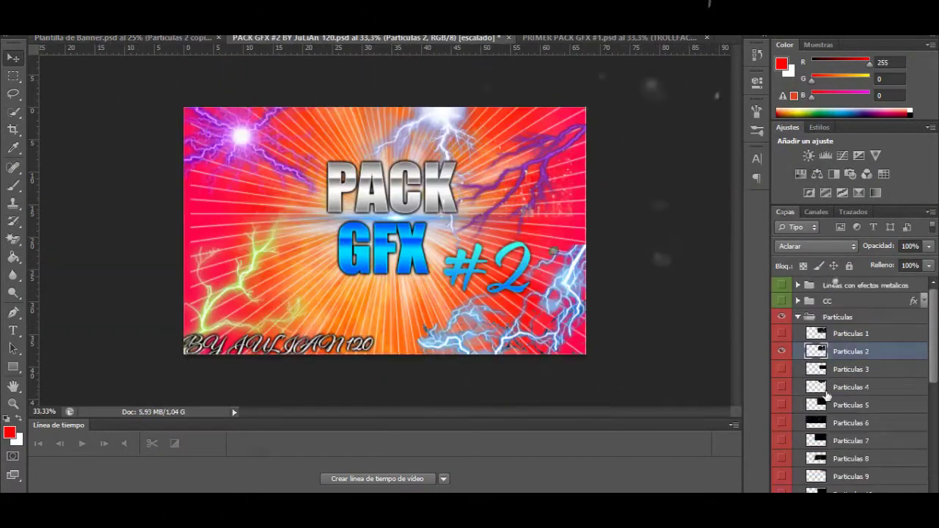
left_click(804, 316)
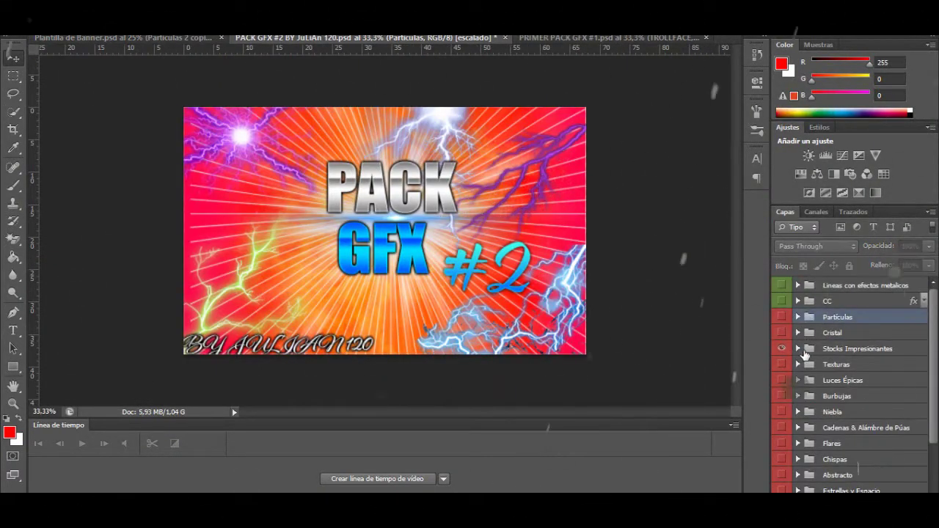
left_click(799, 349)
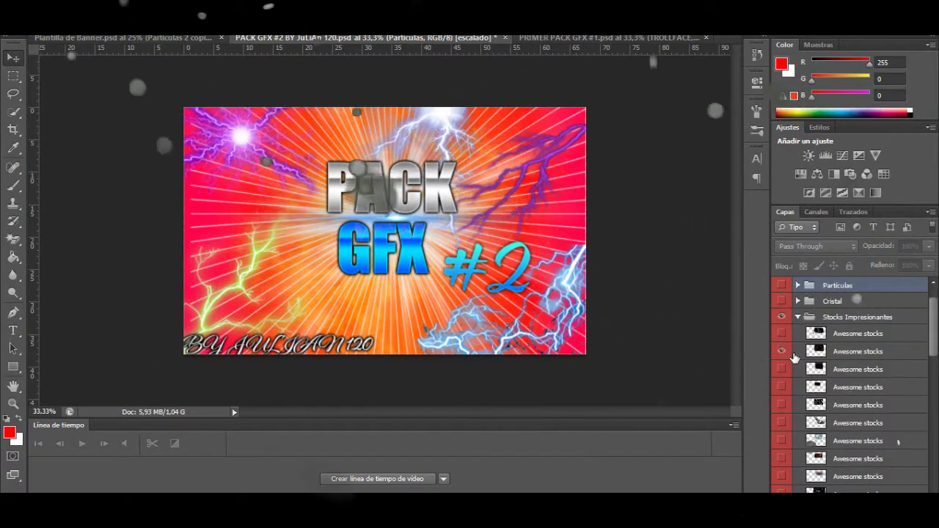
scroll(794, 357, "down", 10)
left_click(781, 474)
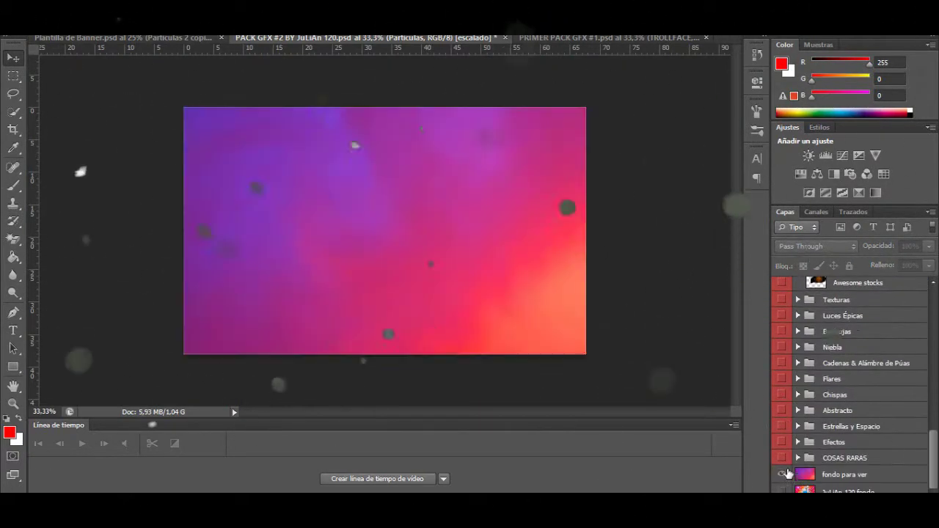
scroll(789, 440, "up", 8)
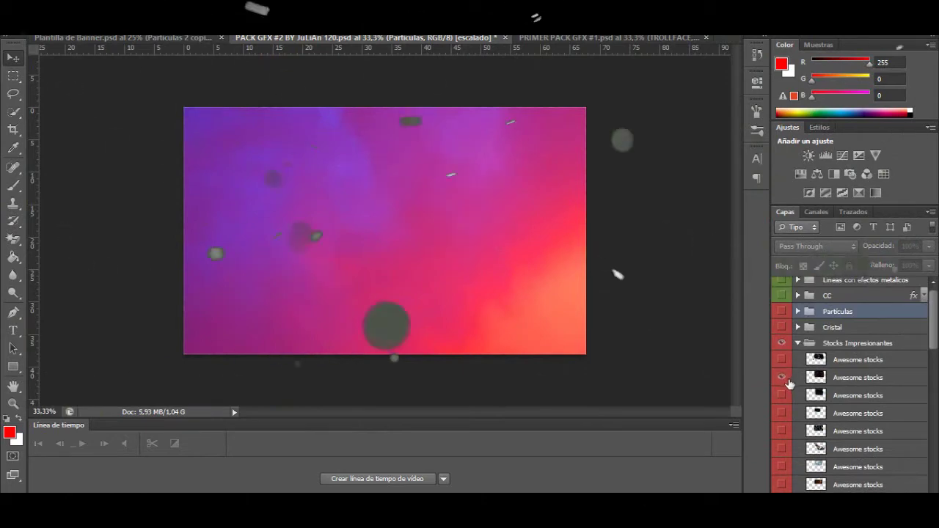
scroll(792, 394, "down", 6)
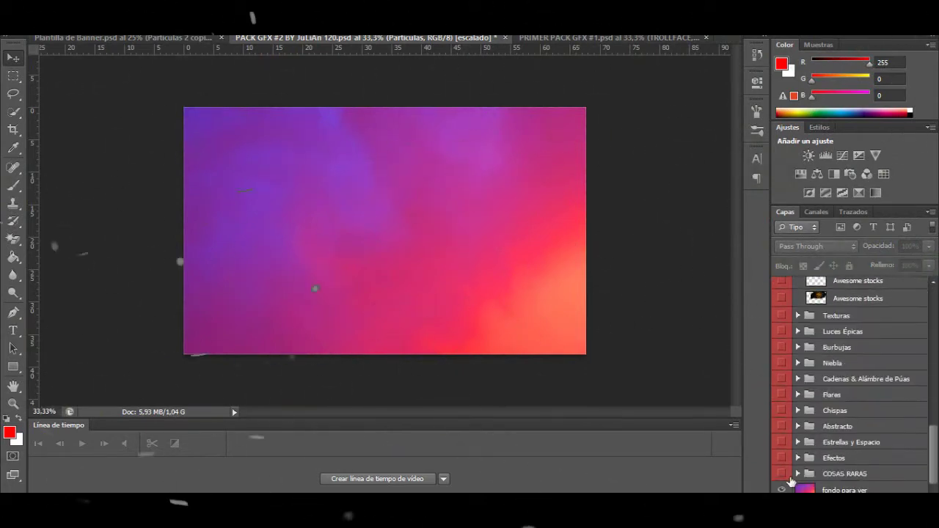
scroll(795, 382, "up", 6)
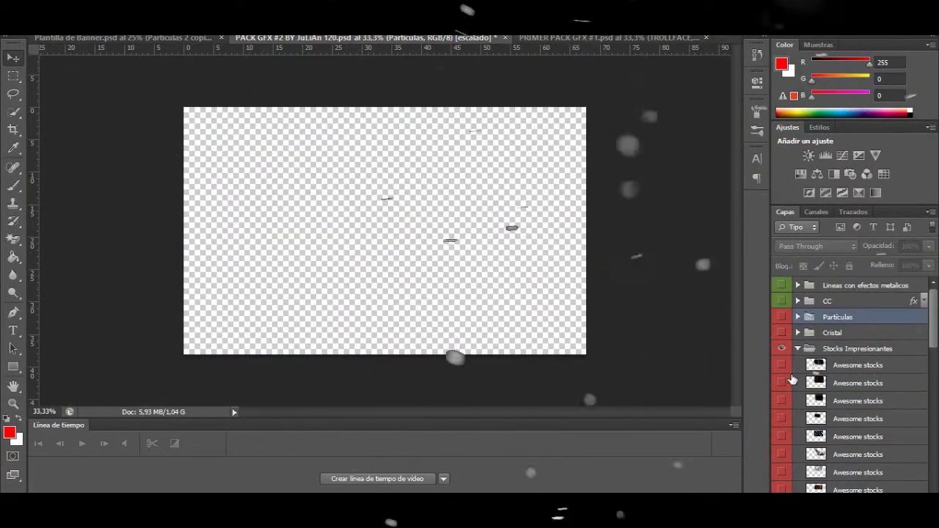
Preview several Awesome stocks layers in the Stocks Impresionantes group one at a time, then collapse the group.
left_click(781, 382)
left_click(781, 382)
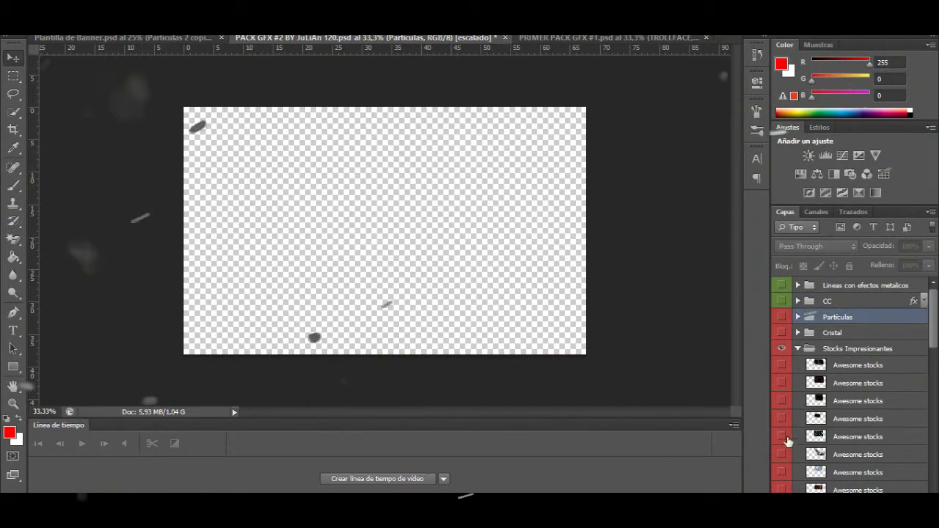
left_click(787, 455)
left_click(787, 455)
left_click(785, 472)
scroll(786, 440, "down", 3)
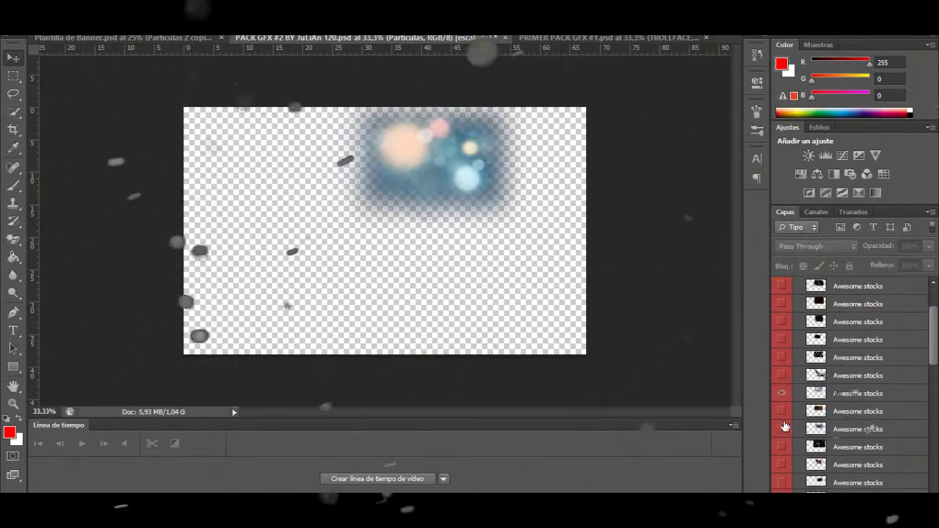
left_click(784, 394)
scroll(807, 330, "up", 3)
left_click(797, 350)
Show the Light 1 layer of the Luces Épicas group and copy it into the banner over the graffiti band.
left_click(784, 380)
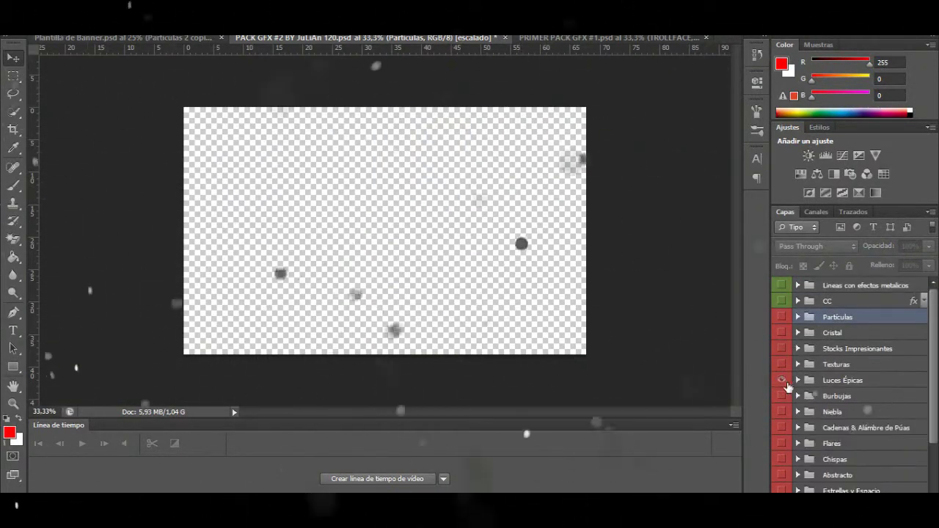
left_click(800, 382)
left_click(797, 380)
scroll(795, 383, "down", 1)
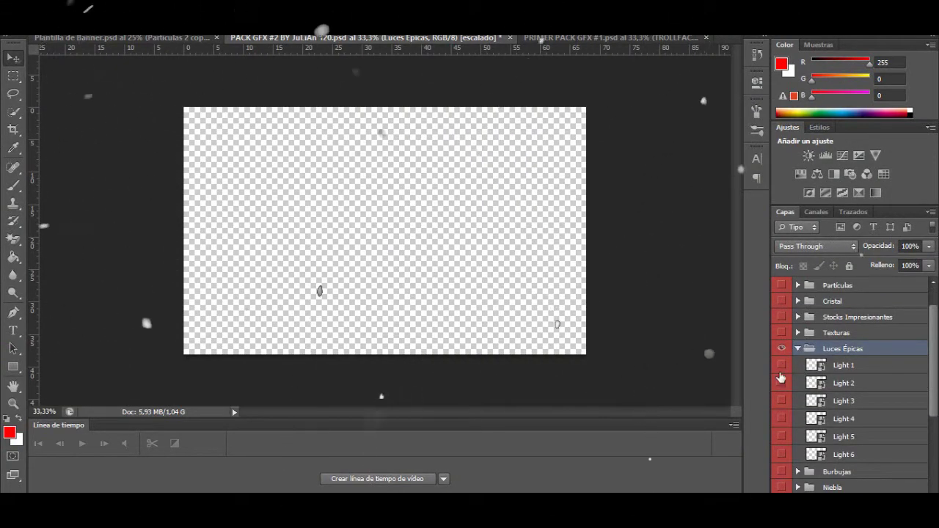
left_click(781, 367)
left_click_drag(175, 39, 245, 246)
Duplicate the Light 1 layer within the banner document as Light 1 copia.
right_click(874, 296)
left_click(613, 105)
left_click(588, 143)
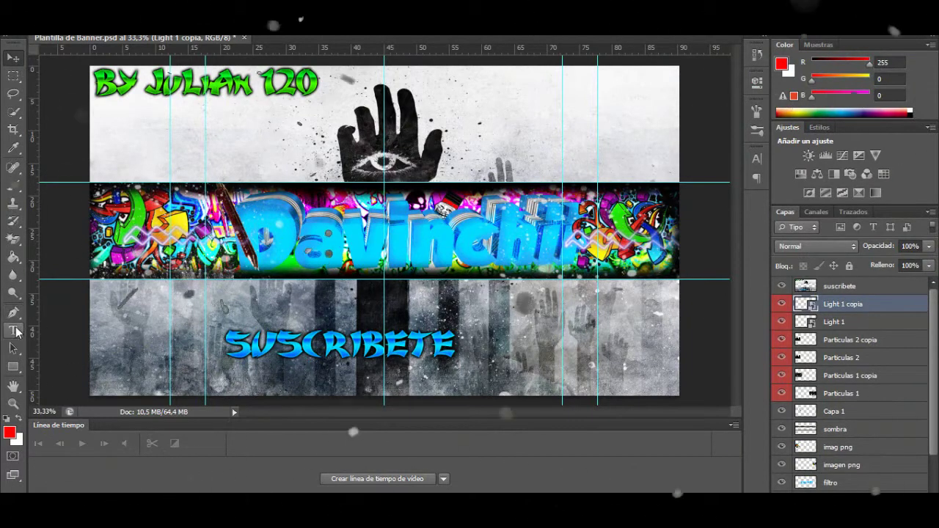
Add a red text layer with the creator's credit line over the graffiti band and move it to the band's middle.
left_click(14, 330)
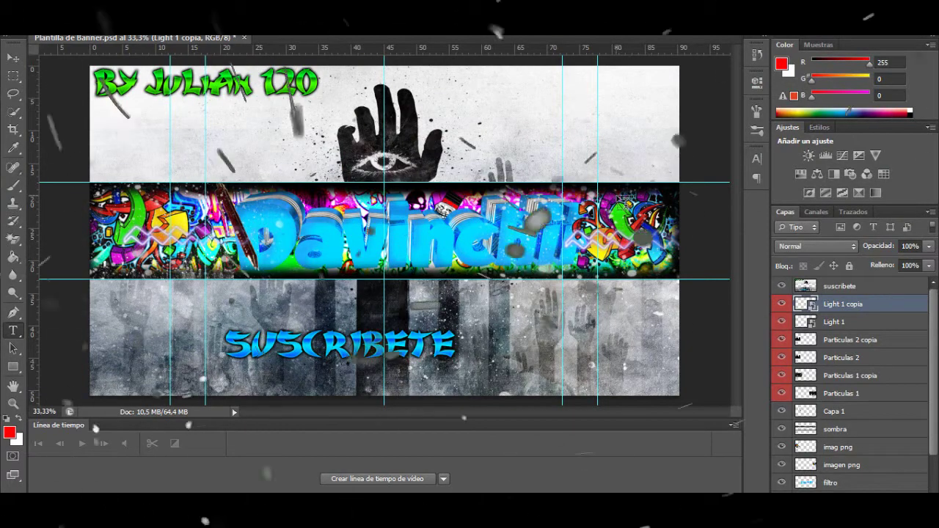
left_click(629, 247)
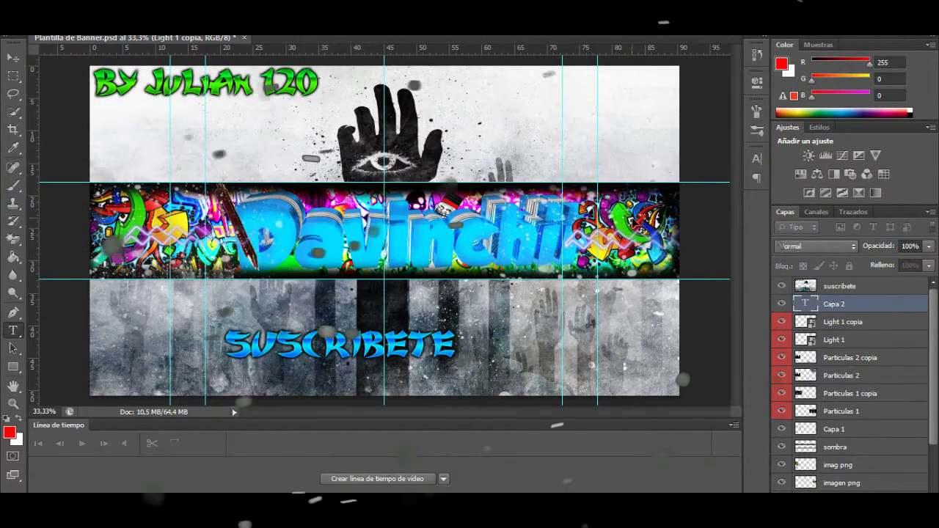
type("BY JULIAN")
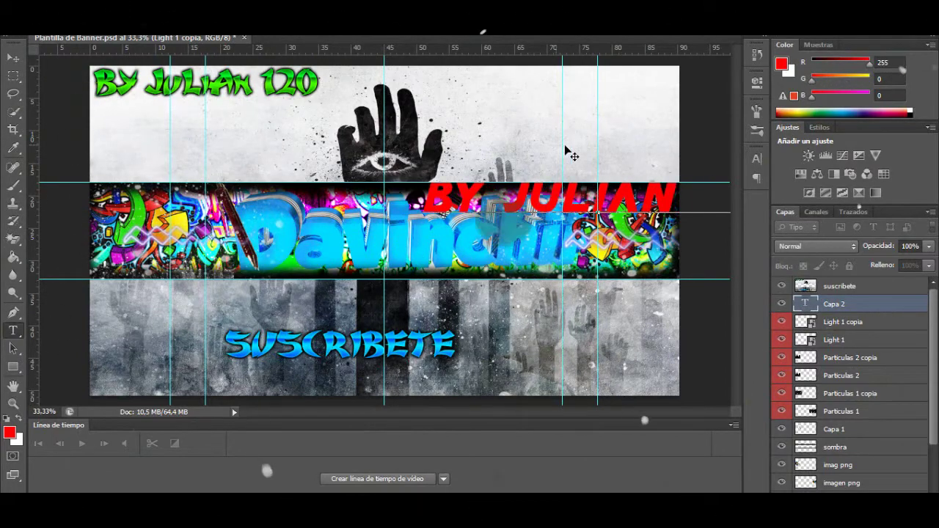
left_click_drag(570, 154, 371, 183)
Set the credit text's font to Rufa, then scale it down and place it in the graffiti band's upper-right corner.
key("ctrl+a")
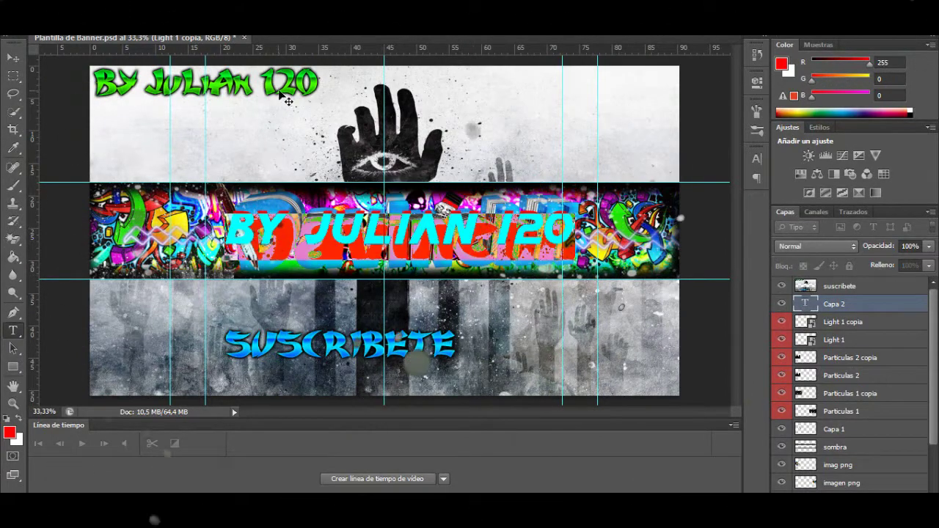
left_click(175, 25)
scroll(277, 147, "up", 2)
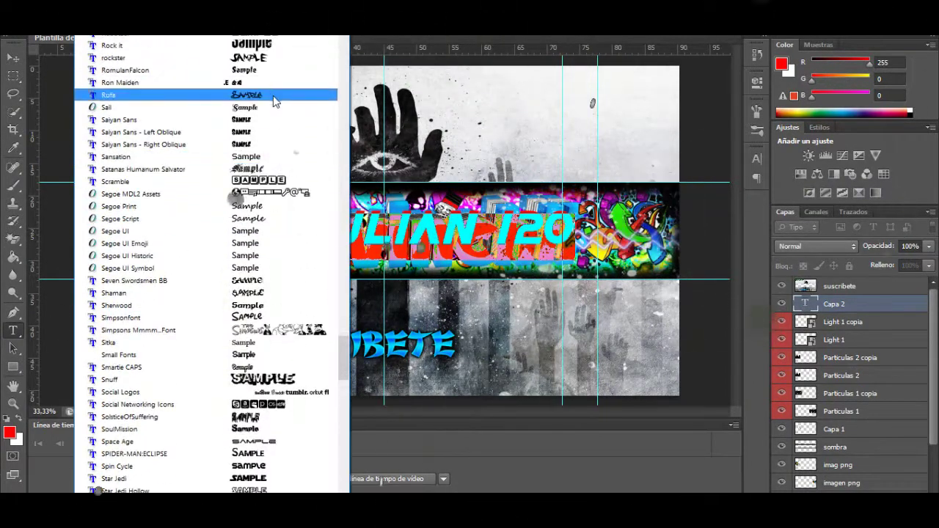
left_click(274, 97)
left_click(531, 237)
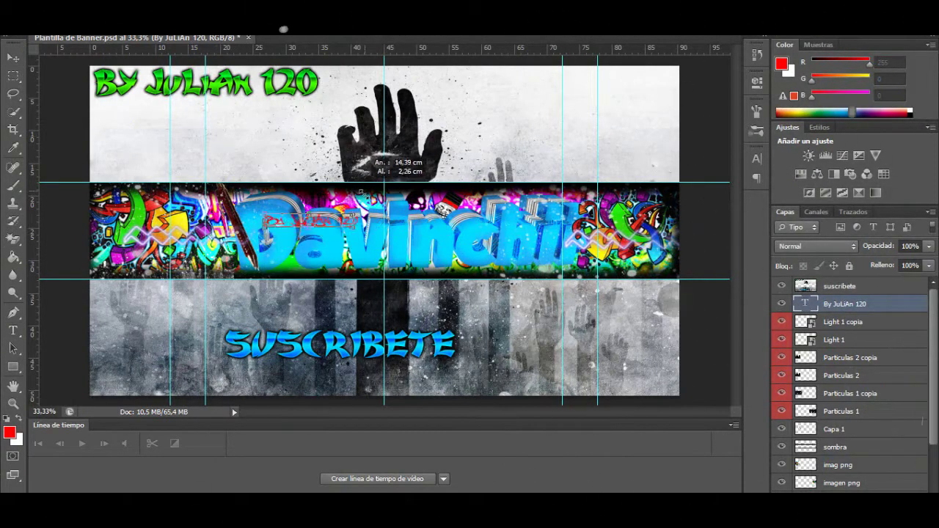
left_click_drag(325, 224, 666, 194)
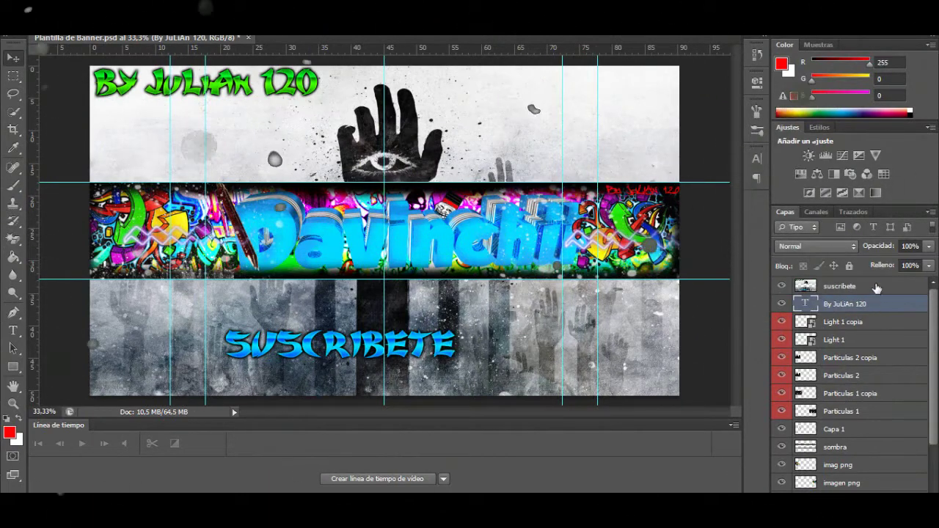
Apply a preset layer style with inner glow, satin, gradient overlay and outer glow to the credit text, then collapse its effects list.
left_click(818, 126)
left_click(890, 235)
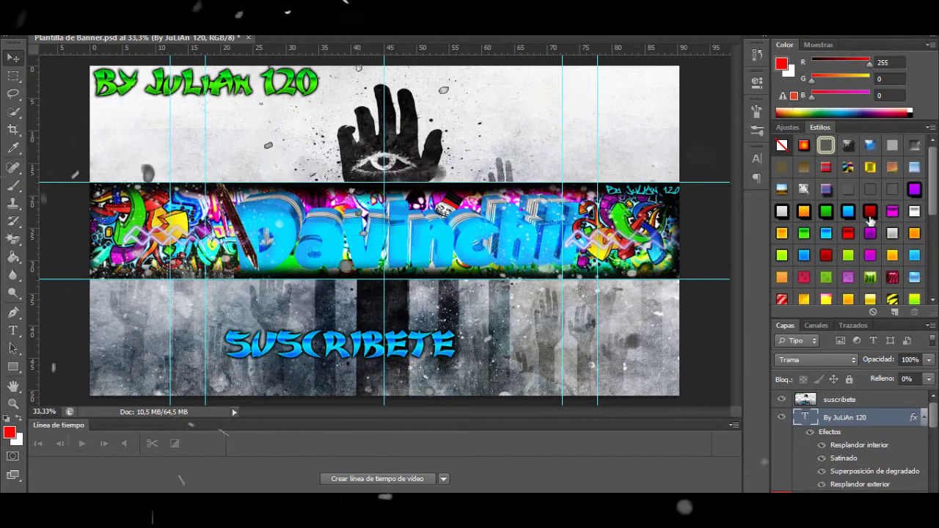
left_click(922, 417)
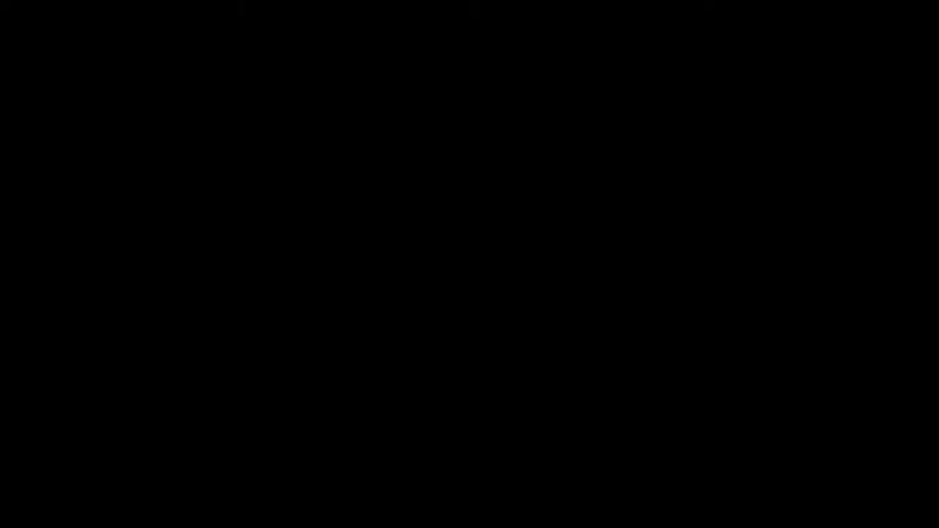